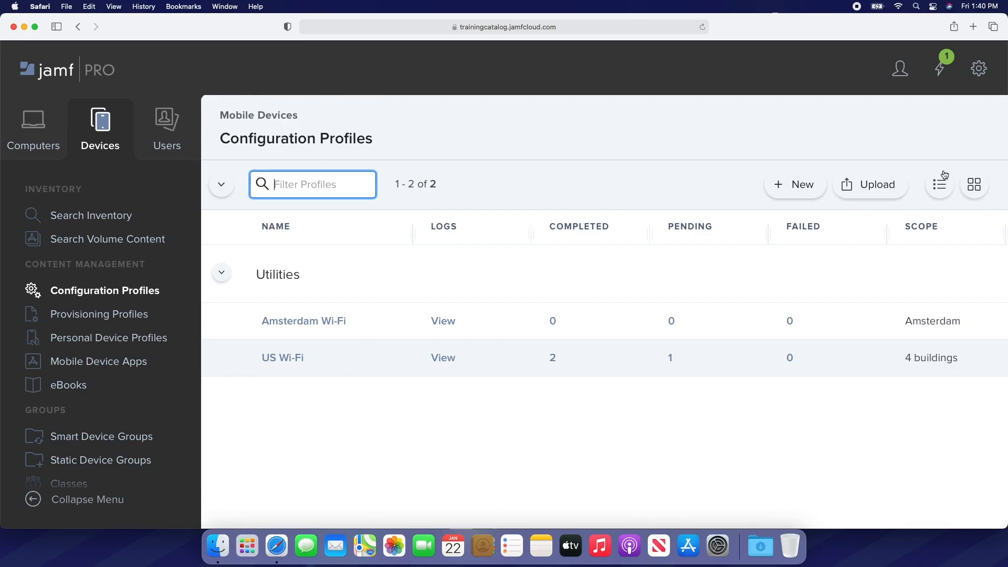
Step: View the mobile device configuration profiles as a card grid and return to the list layout
left_click(973, 185)
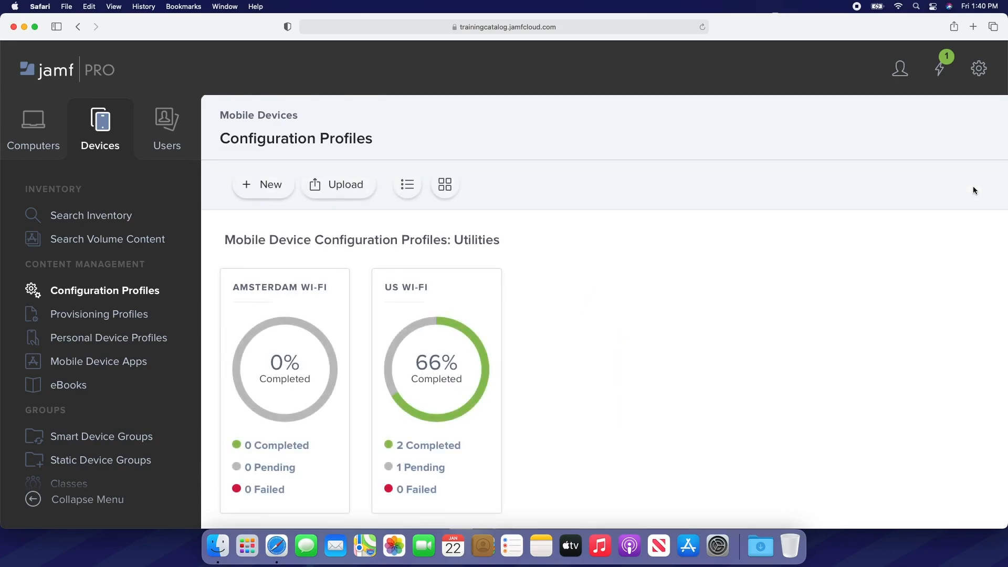
left_click(416, 181)
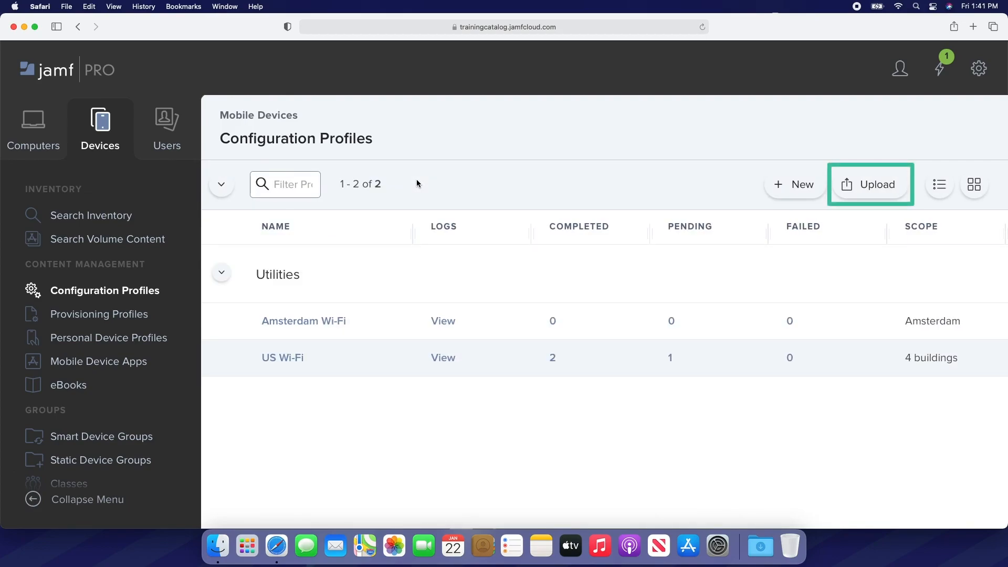
Step: Create a new mobile device configuration profile named "Passcode - MSP" with the description "Enforce a six digit passcode."
left_click(792, 185)
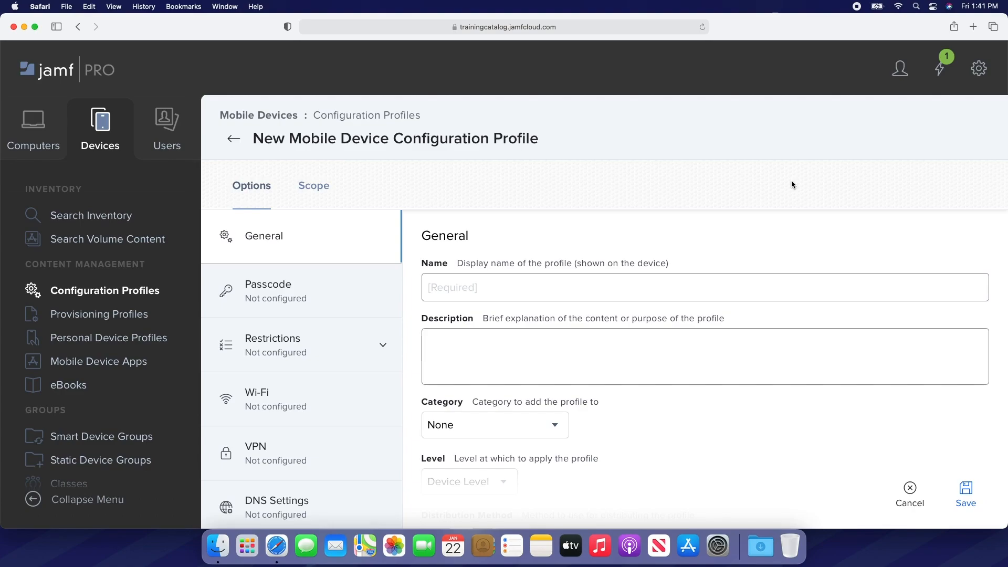
left_click(648, 278)
type("Pa")
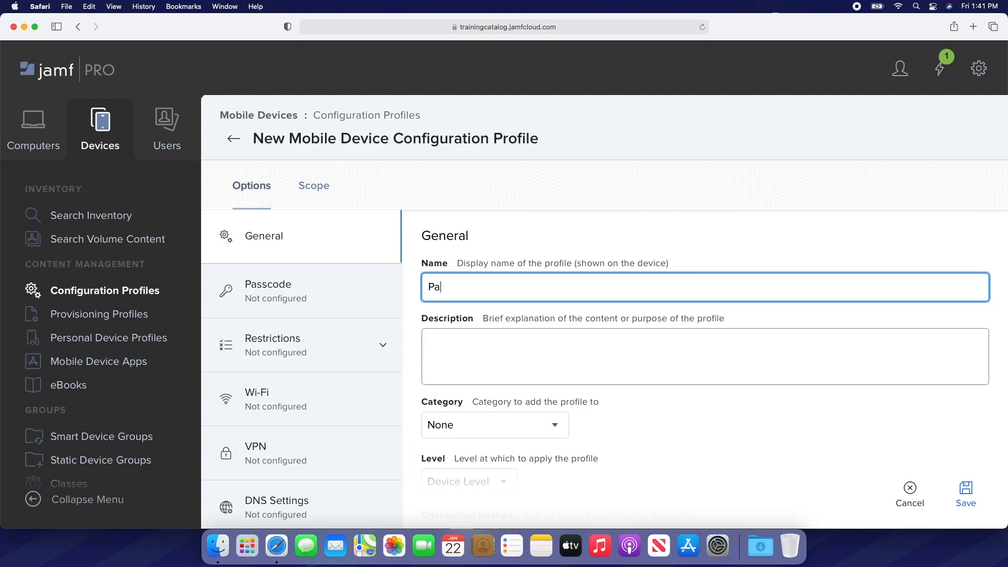
type("sscode - MSP")
left_click(669, 356)
type("Enforce a six digi")
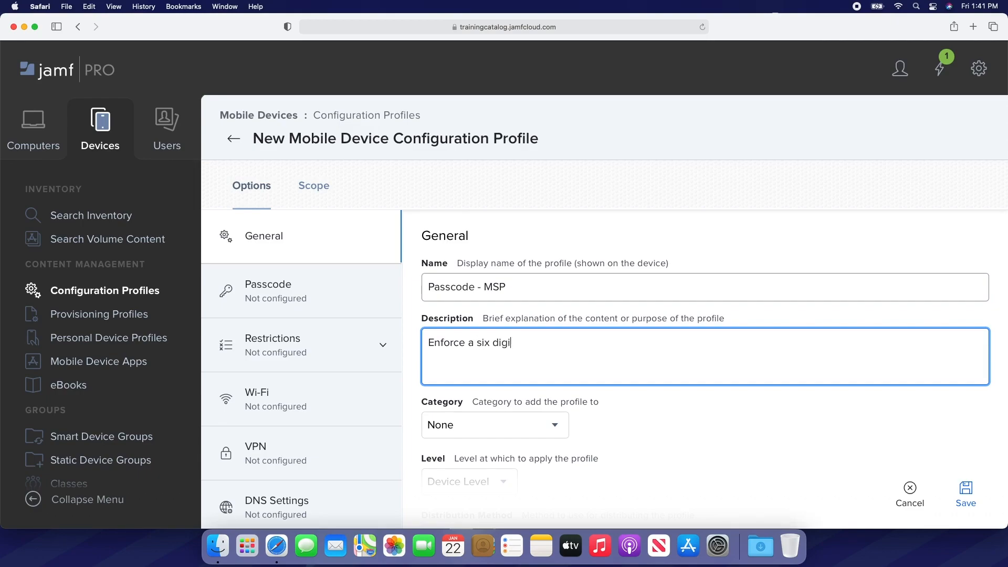
type("t passcode.")
Step: Assign the profile to the Security category and keep it applied at Device Level
scroll(776, 388, "down", 5)
left_click(553, 293)
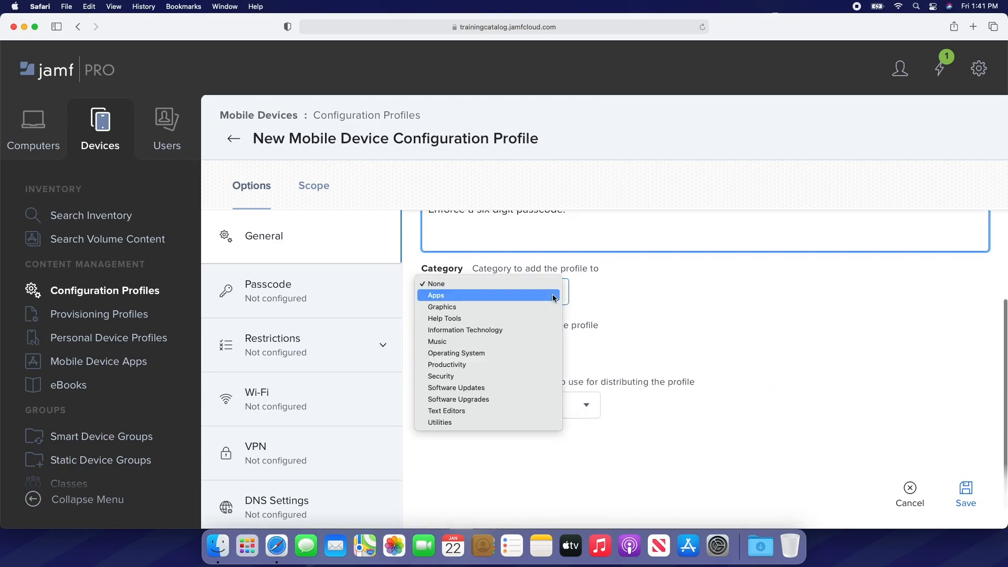
left_click(530, 376)
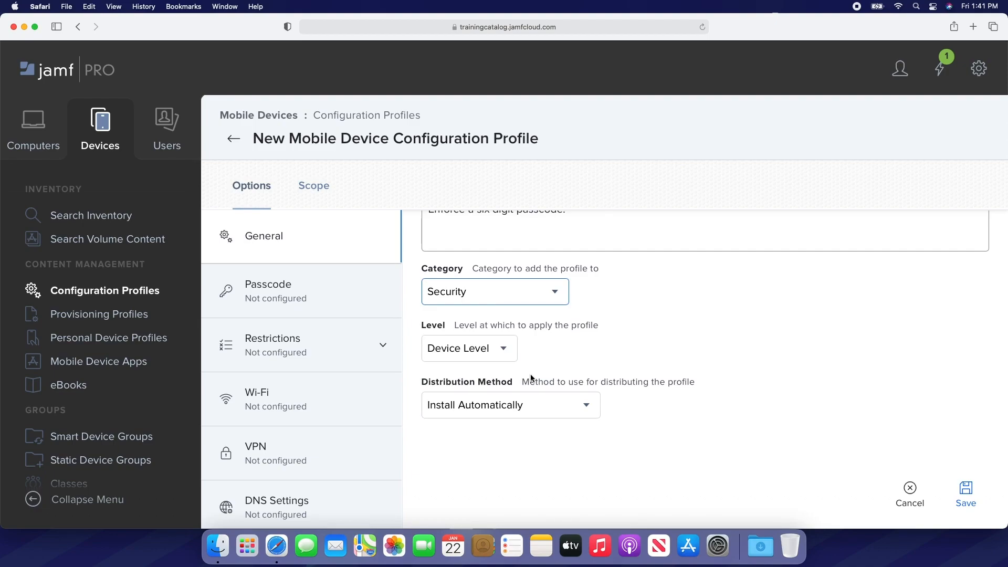
left_click(507, 359)
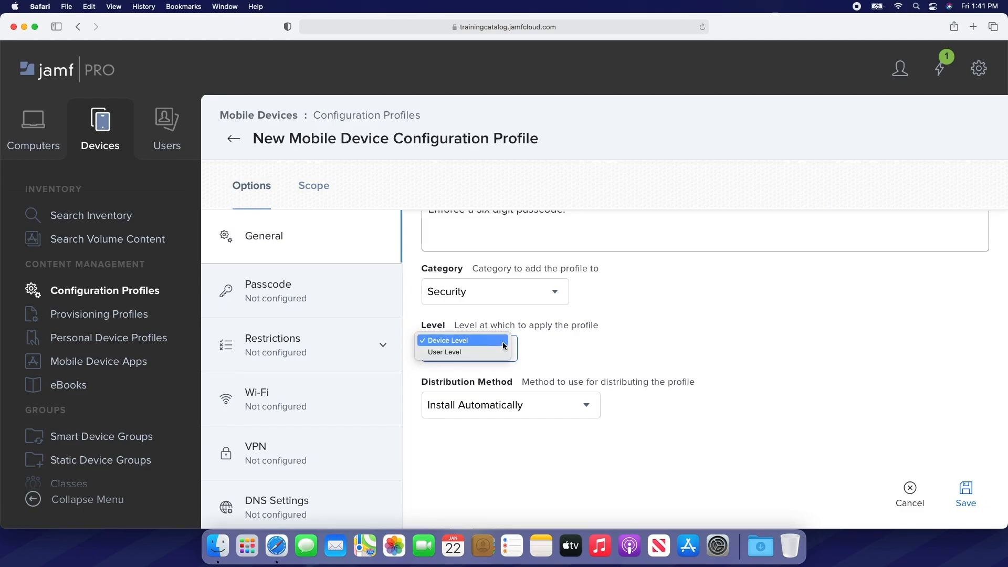
left_click(503, 346)
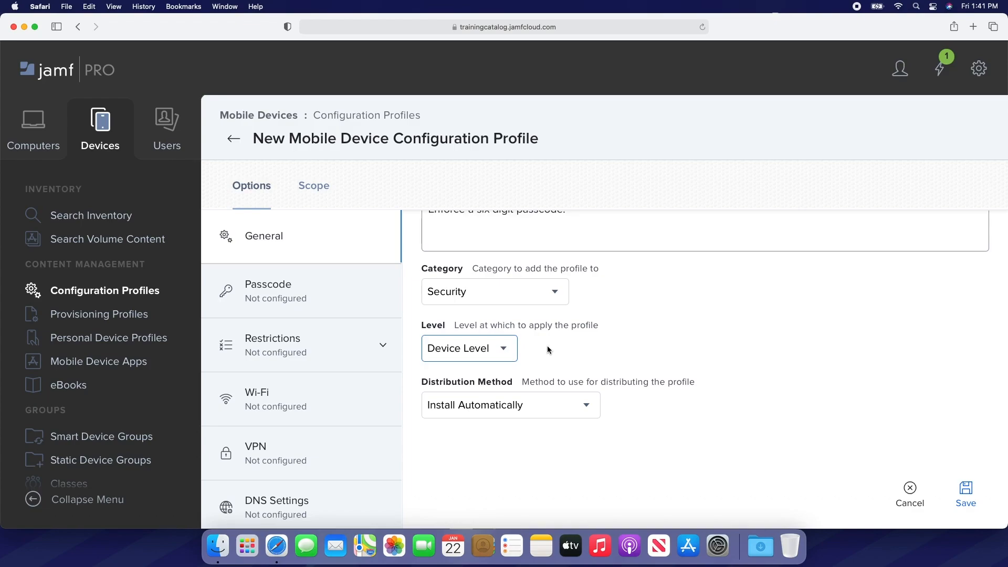
Step: Try the Make Available in Self Service distribution method, check its profile removal options, and restore Install Automatically
left_click(576, 402)
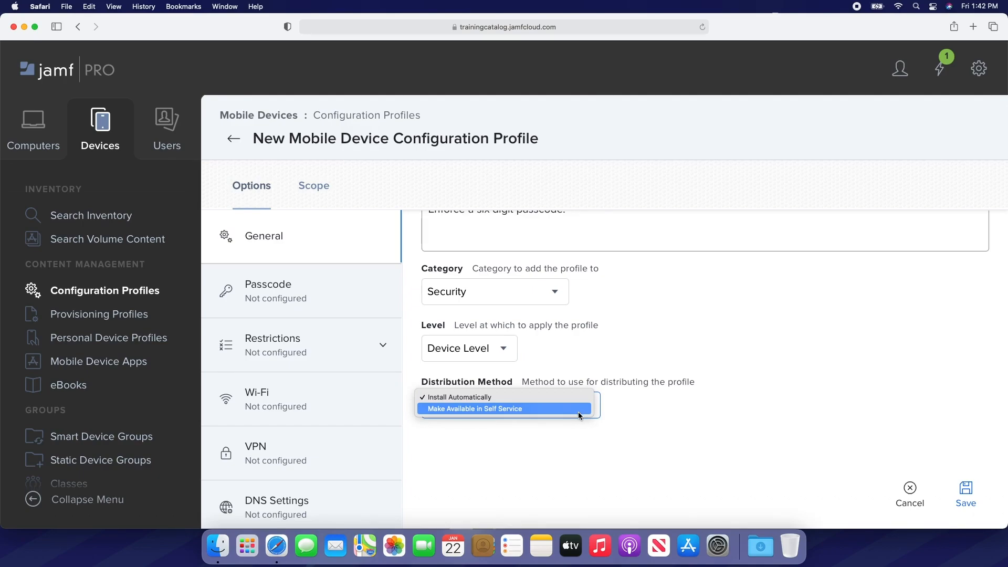
left_click(577, 411)
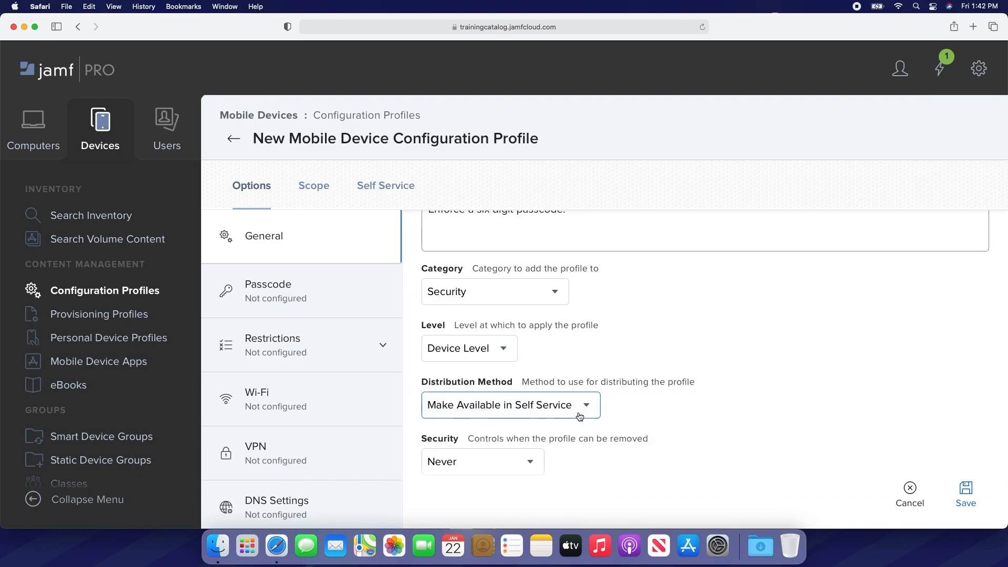
scroll(614, 420, "down", 3)
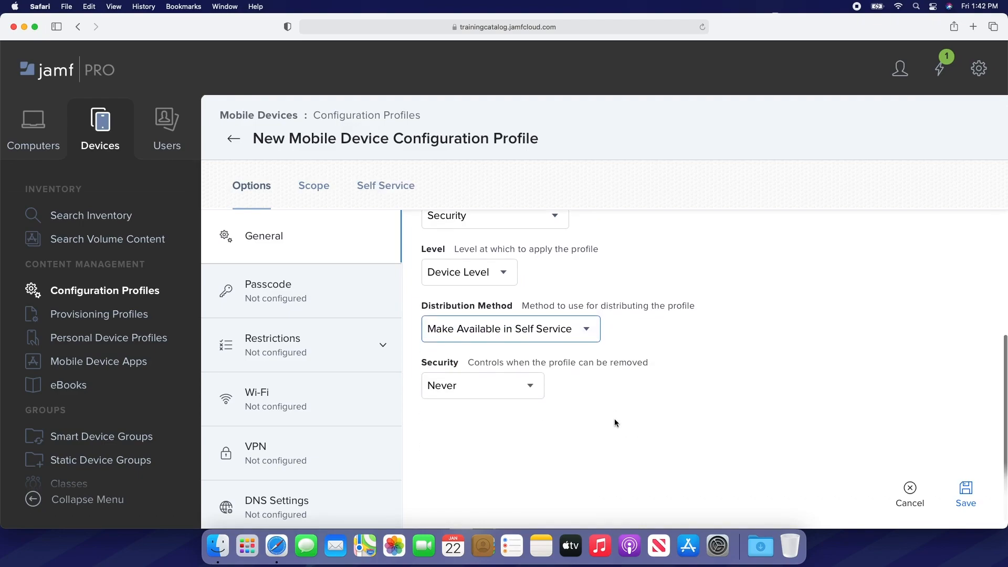
left_click(533, 385)
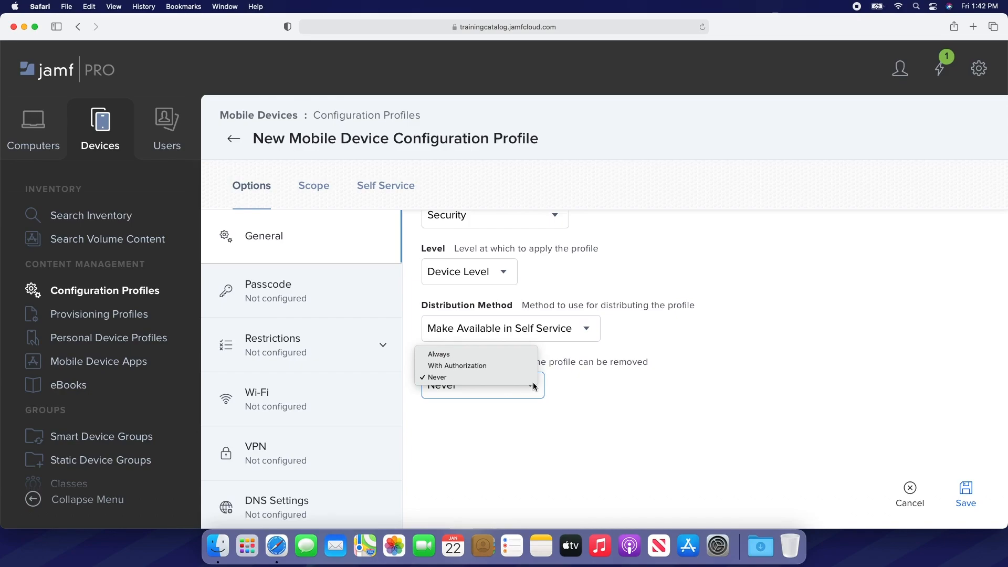
left_click(533, 382)
left_click(563, 339)
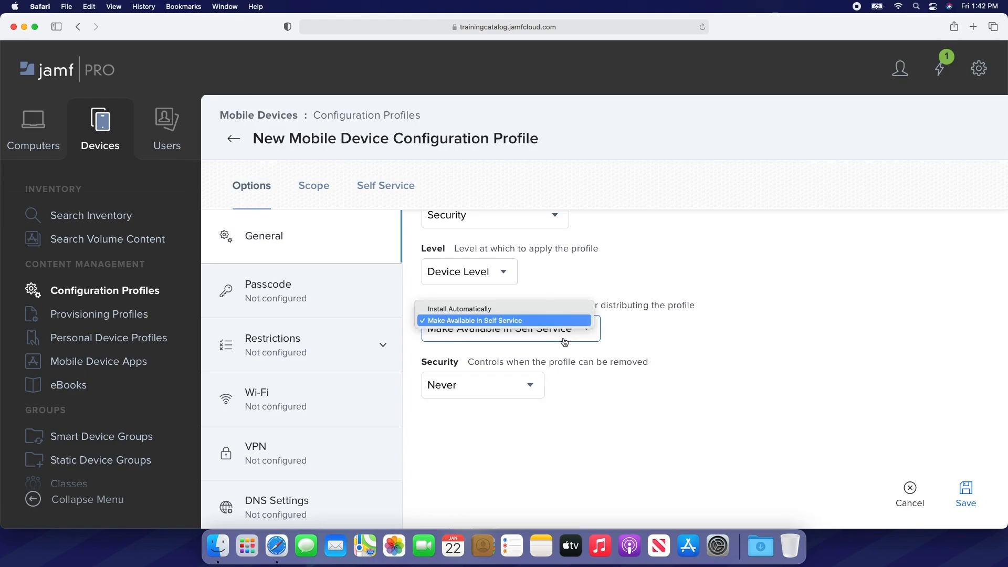
left_click(560, 312)
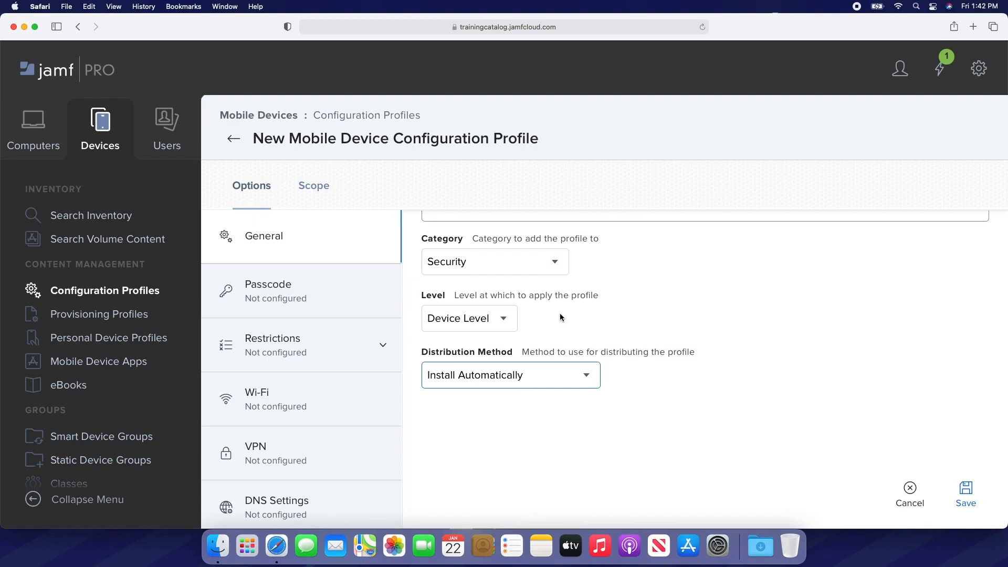
Step: In the Passcode payload, include the Minimum Passcode Length setting with a value of 6 and review the remaining passcode settings
left_click(315, 288)
scroll(451, 297, "up", 4)
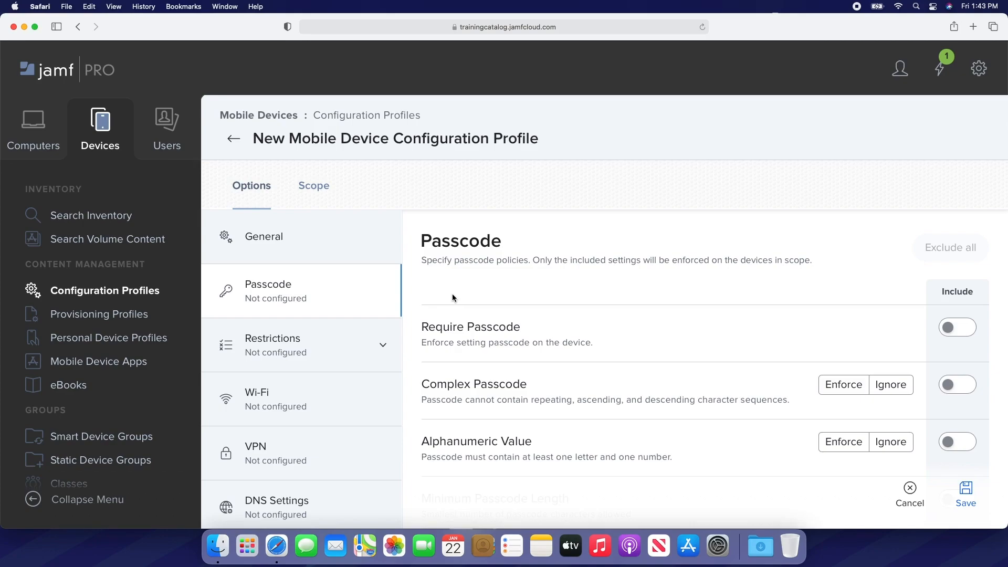
scroll(636, 304, "down", 3)
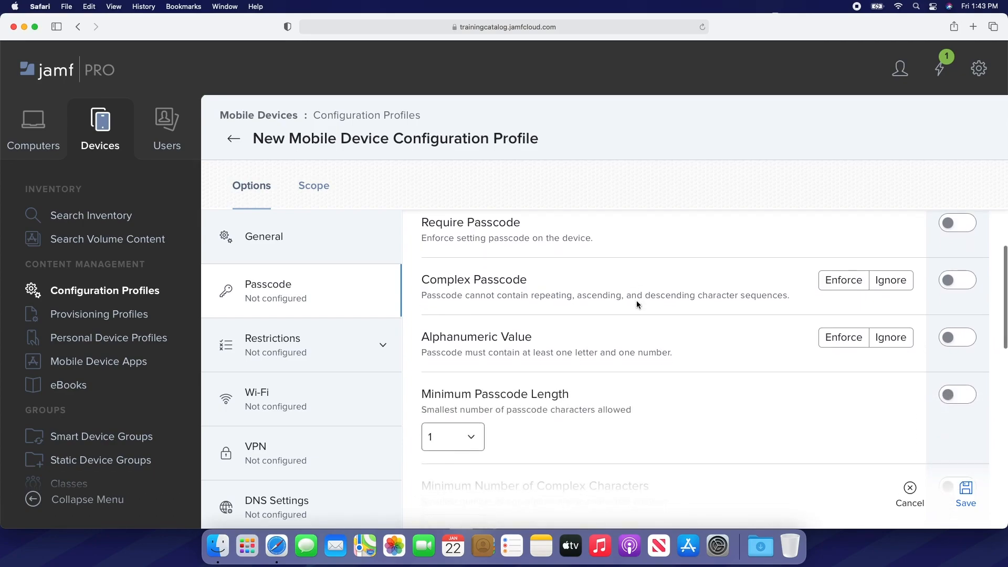
left_click(950, 398)
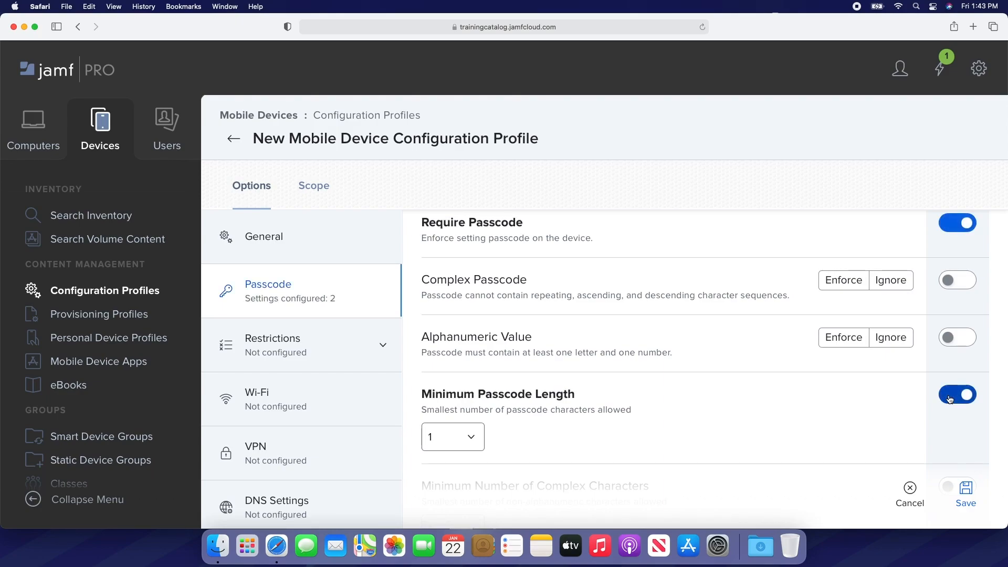
left_click(474, 442)
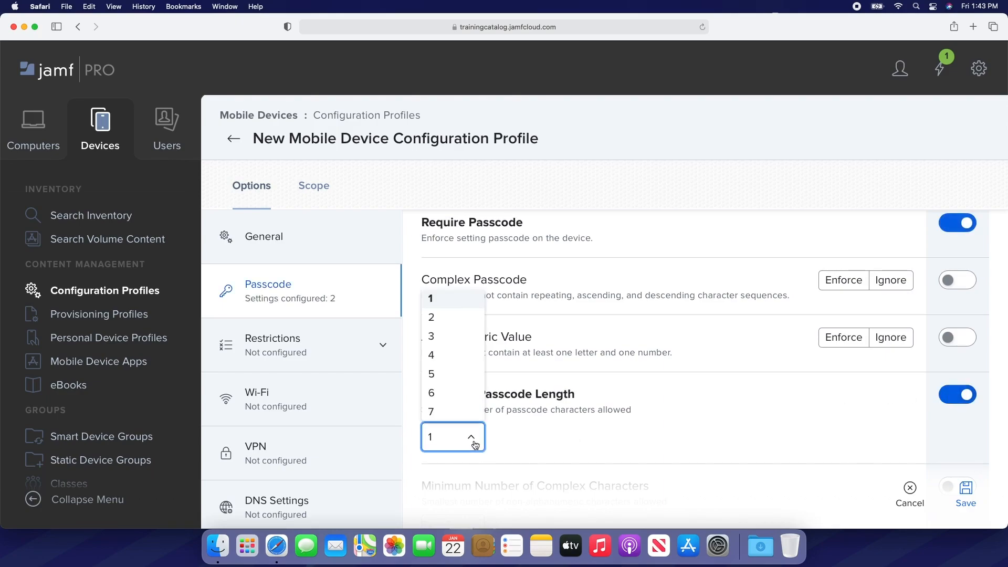
left_click(454, 400)
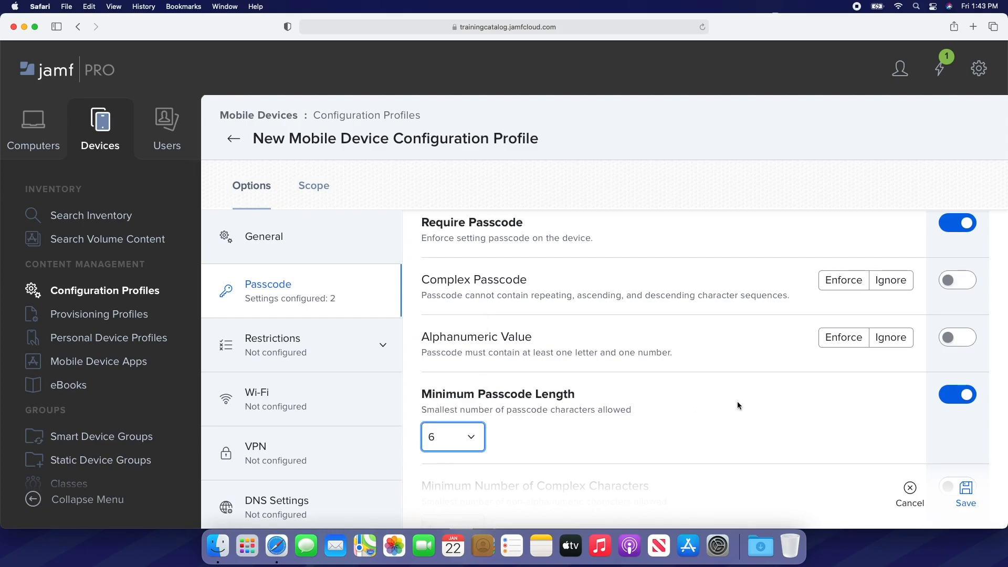
scroll(737, 402, "down", 5)
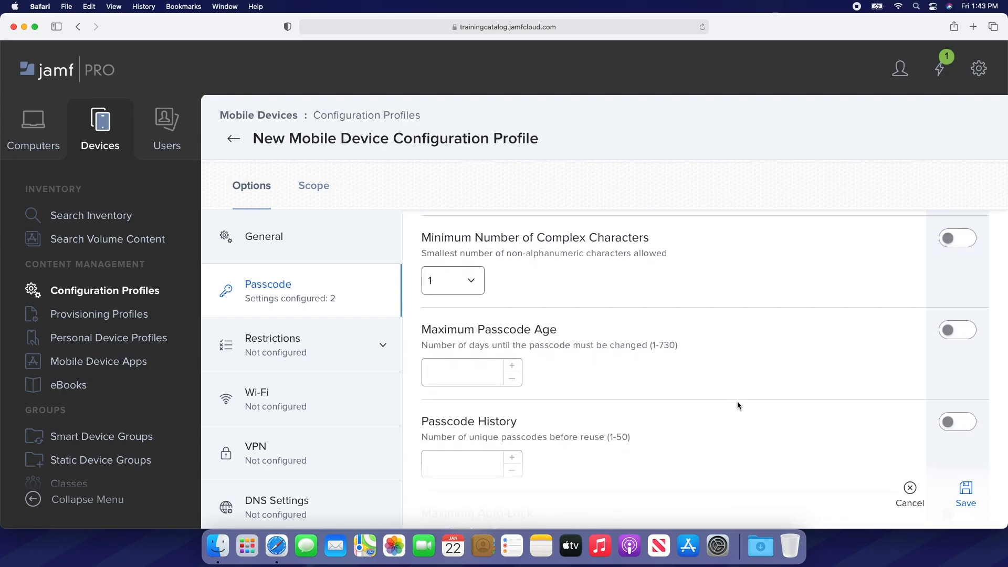
scroll(736, 401, "up", 5)
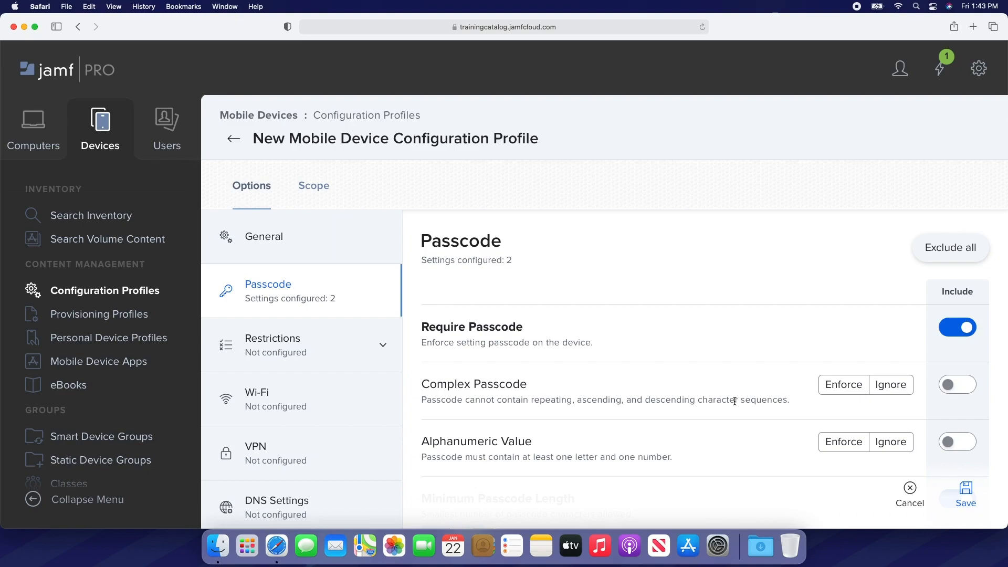
Step: Add the Minneapolis building as a deployment target in the profile's scope and save the profile
left_click(312, 196)
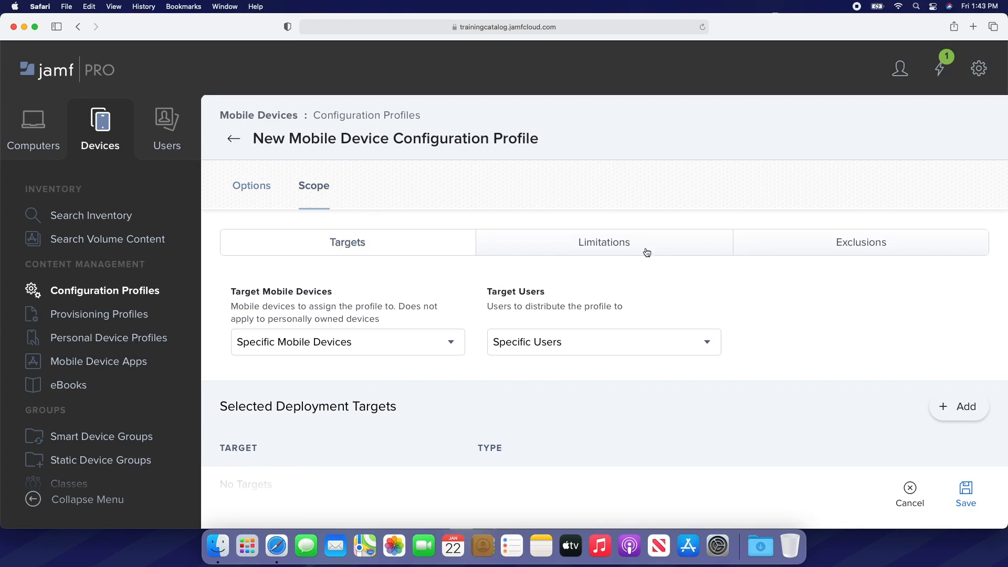
left_click(950, 407)
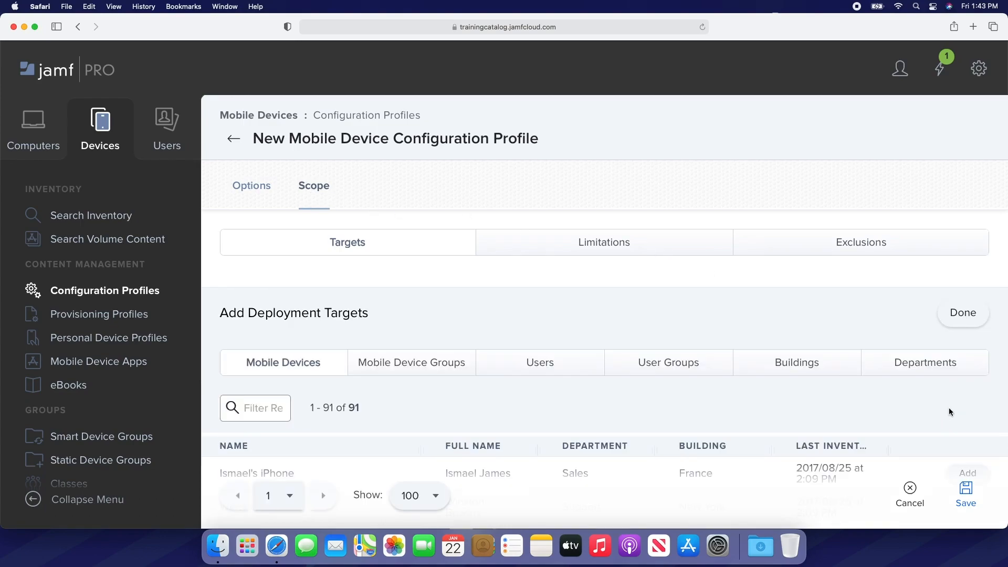
left_click(810, 362)
scroll(811, 365, "down", 5)
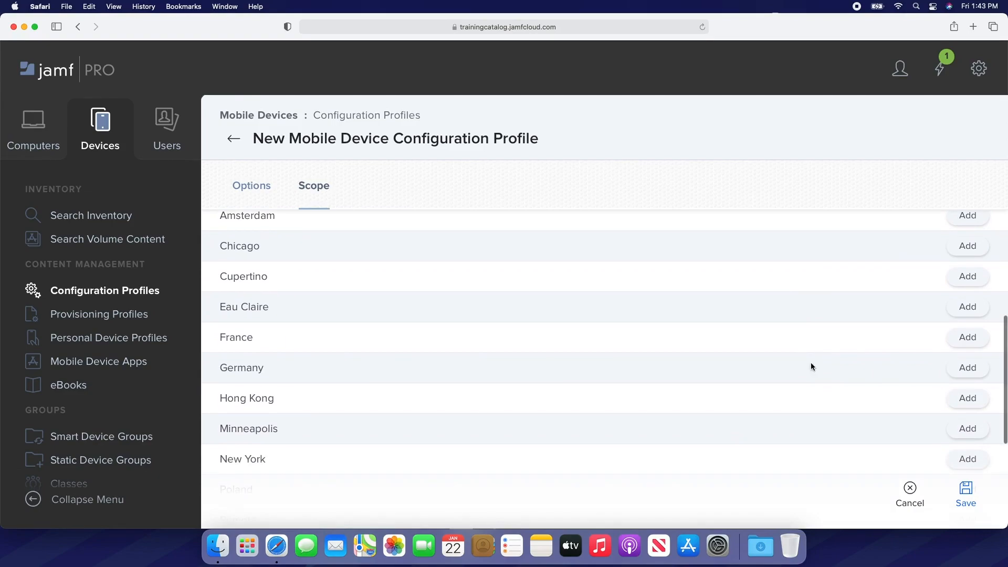
left_click(956, 429)
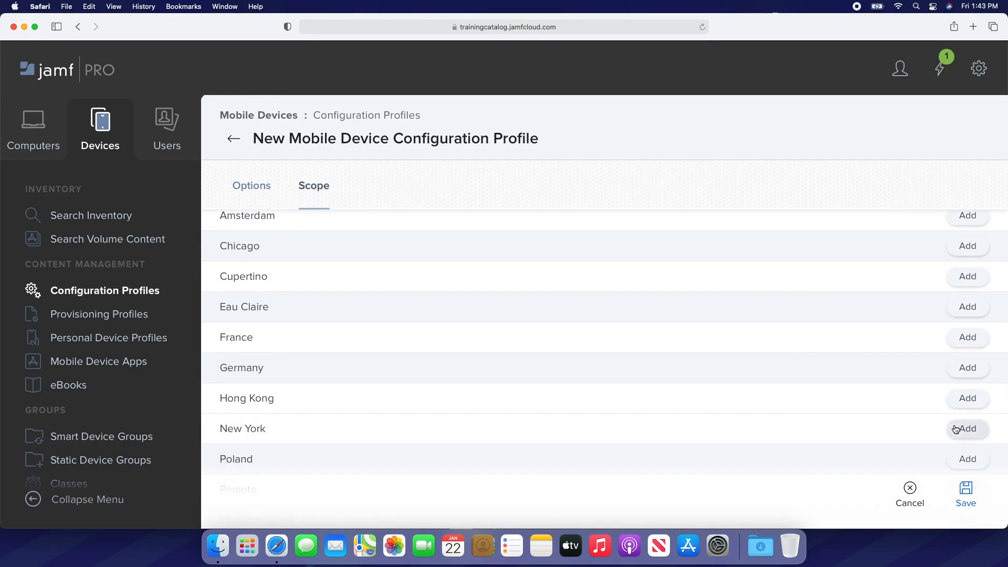
left_click(965, 491)
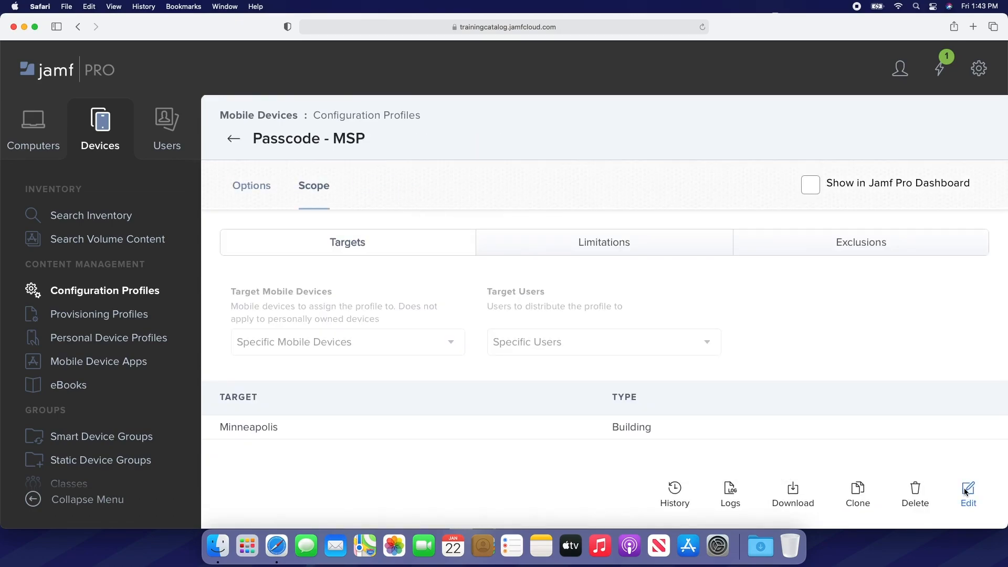
Step: Return to the profile list and create a new profile named "General Restrictions" in the Security category
left_click(233, 138)
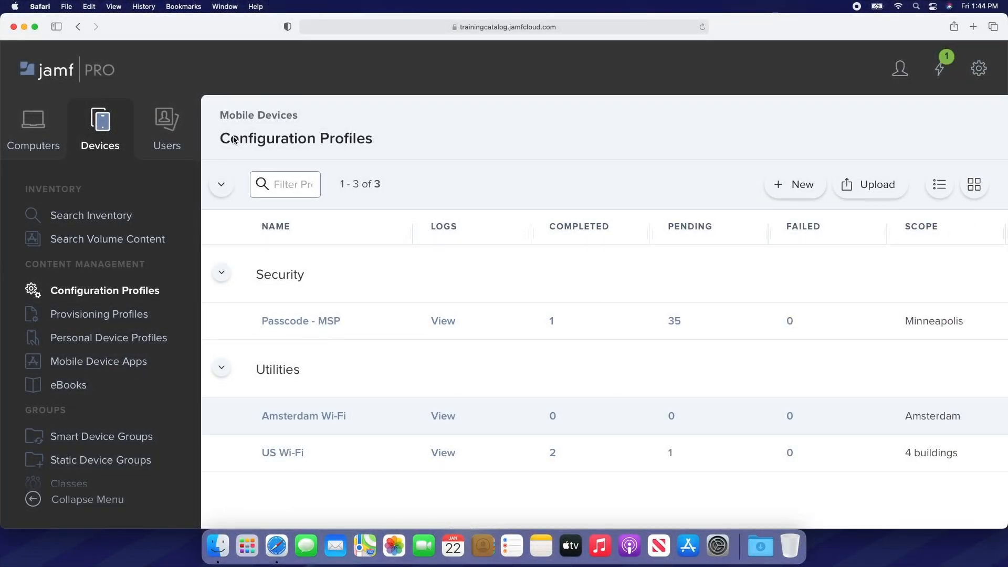
left_click(803, 183)
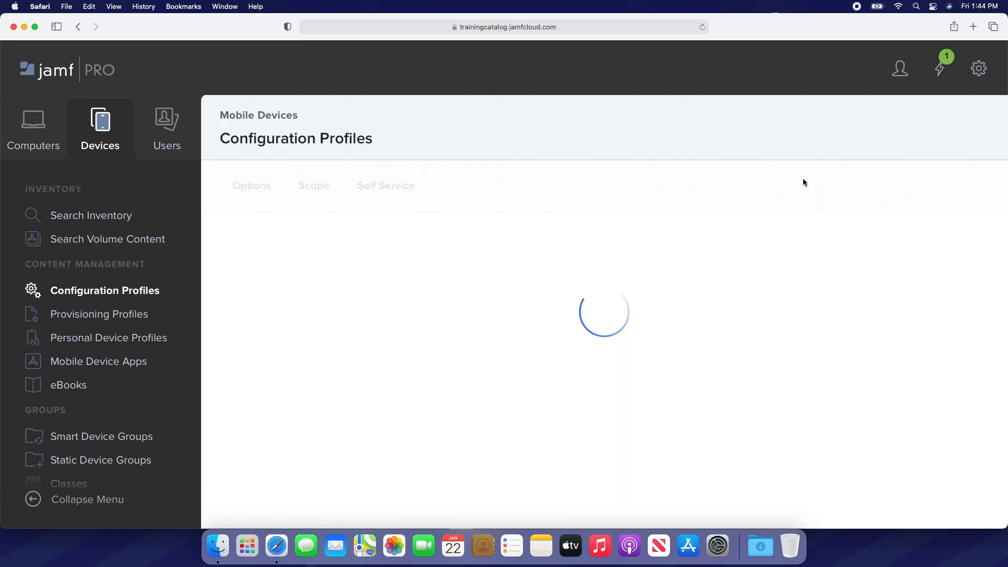
left_click(651, 279)
type("General Restrictions")
key("Tab")
scroll(681, 358, "down", 3)
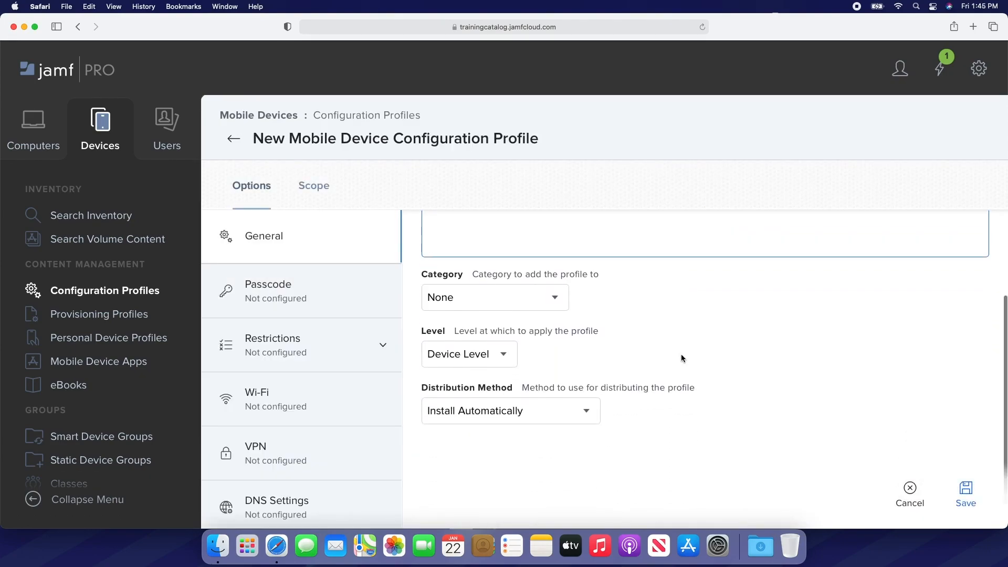
left_click(555, 297)
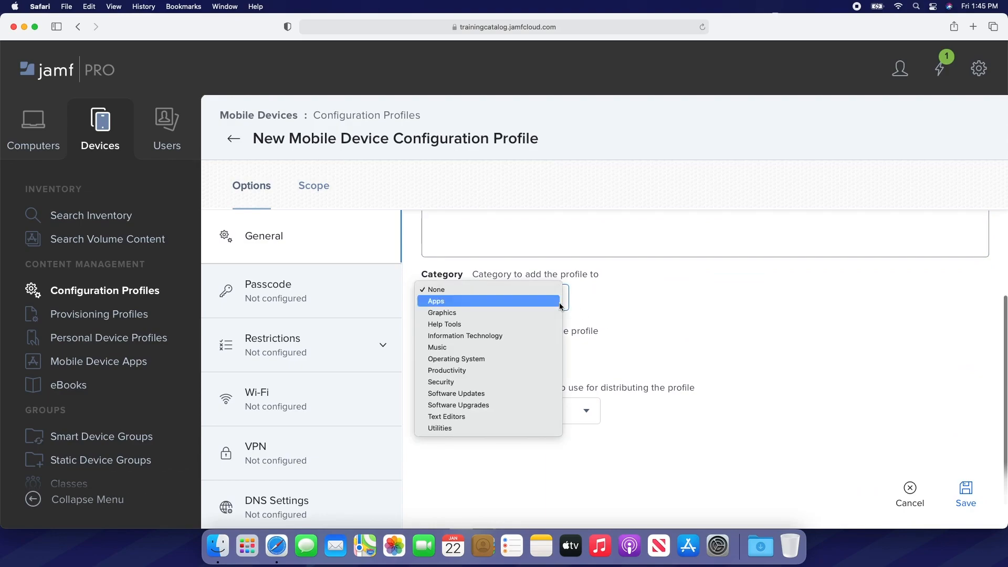
left_click(522, 382)
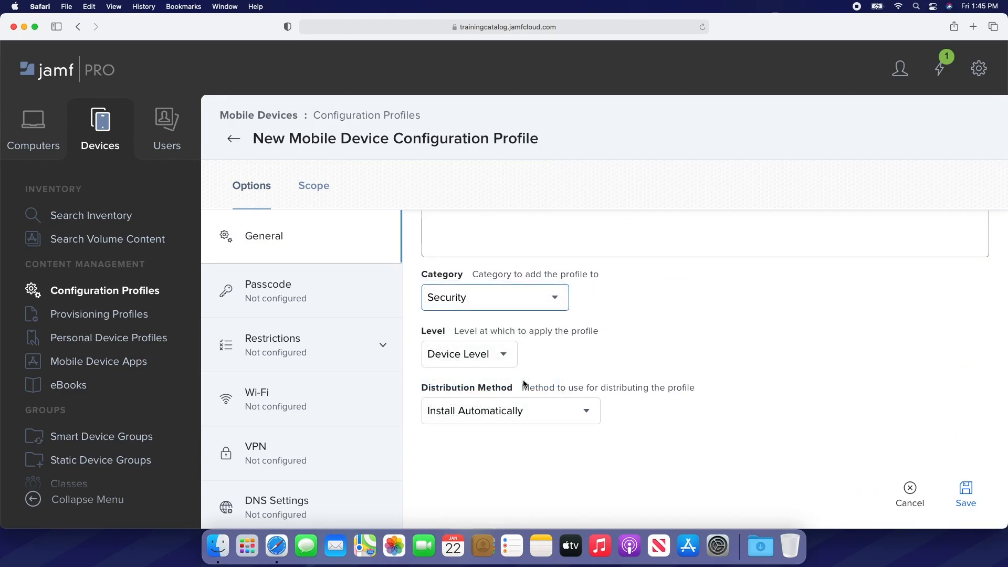
Step: Open the Functionality restrictions and try the iOS, tvOS and Supervised filters on its settings, clearing each filter again
left_click(383, 346)
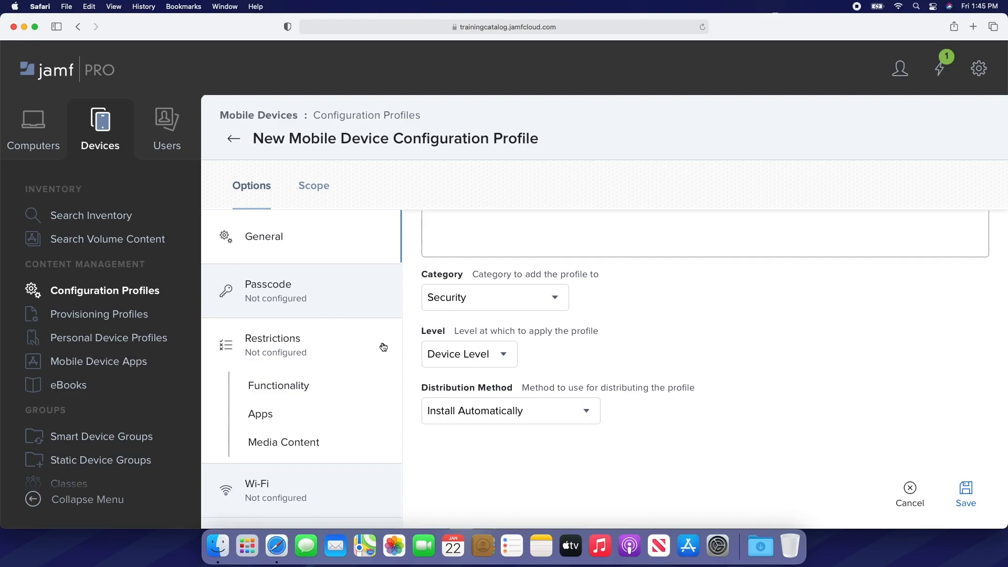
left_click(299, 391)
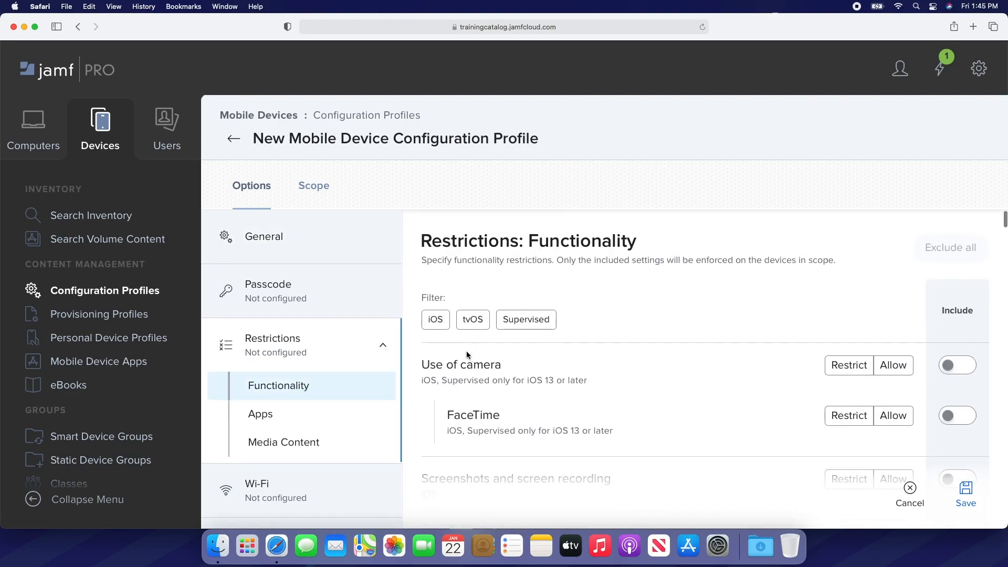
left_click(439, 325)
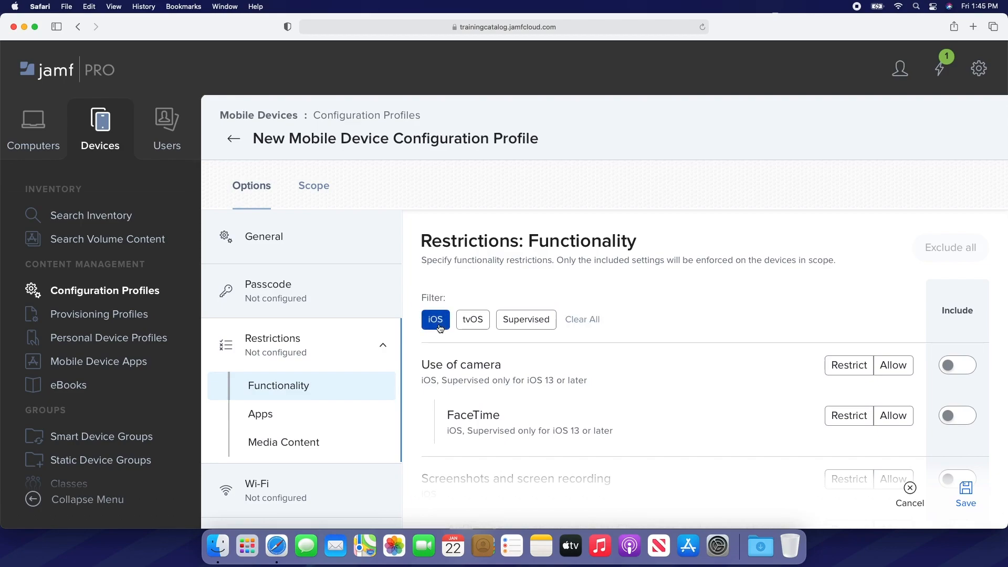
left_click(440, 326)
left_click(469, 321)
left_click(470, 322)
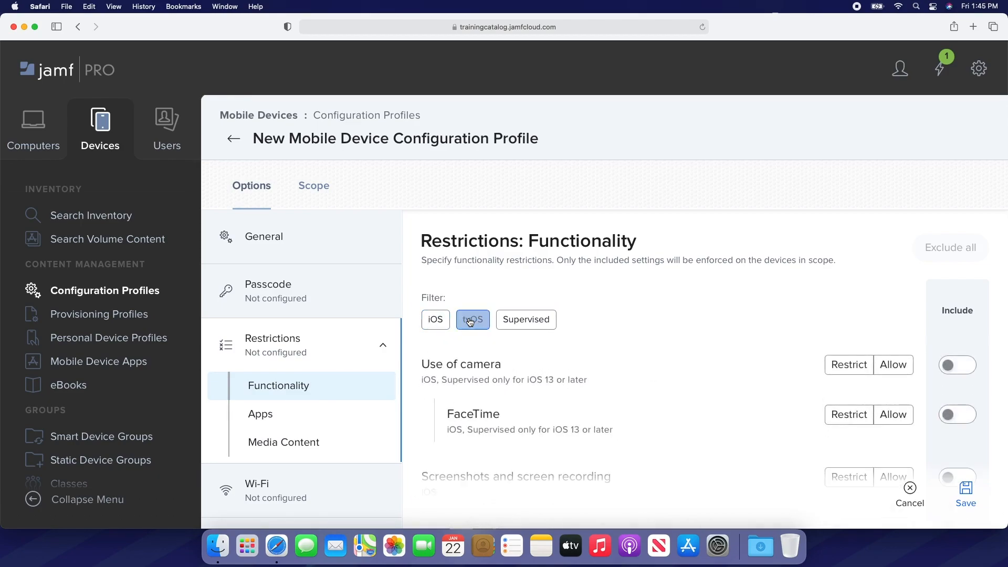
left_click(523, 320)
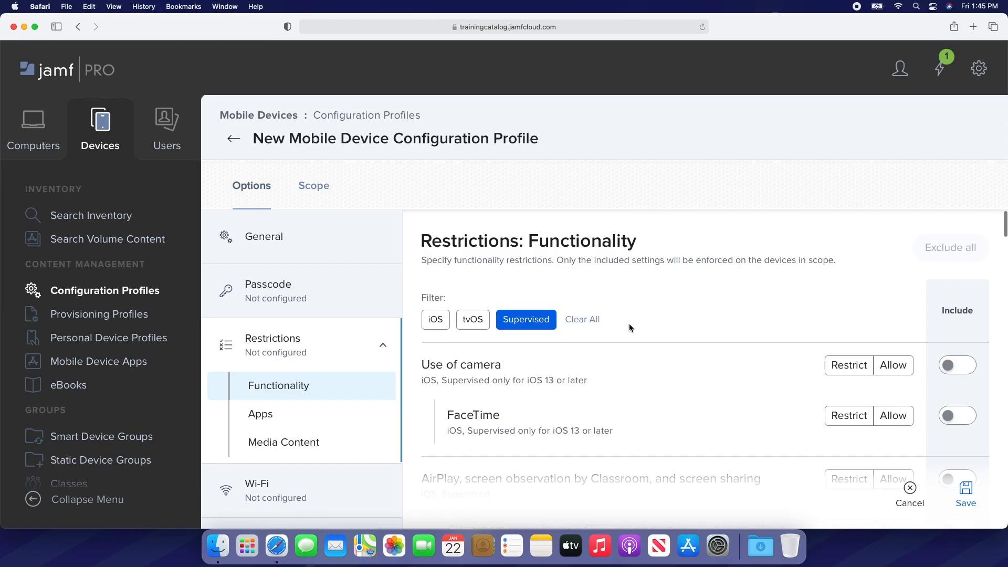
scroll(628, 323, "down", 10)
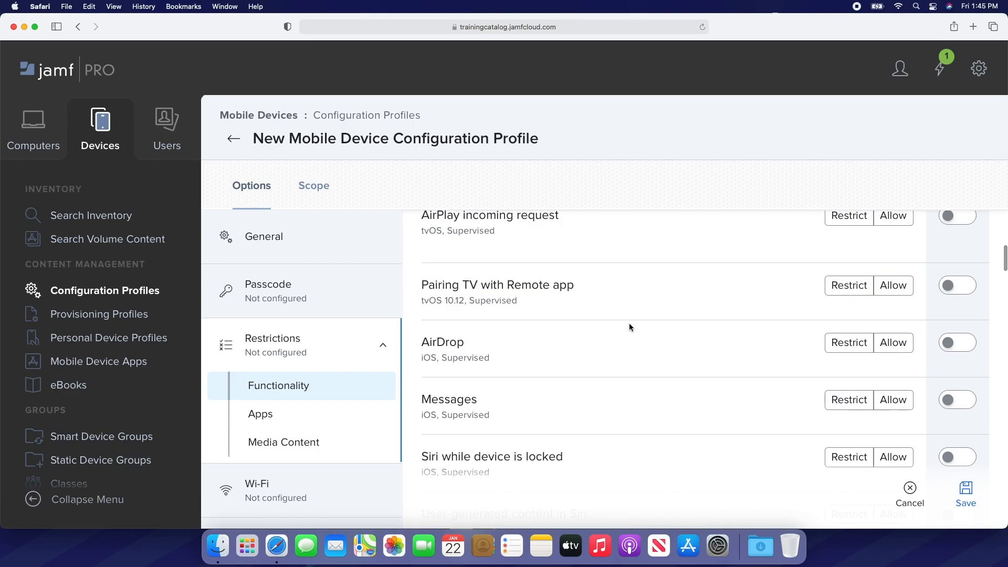
scroll(629, 327, "up", 10)
left_click(535, 320)
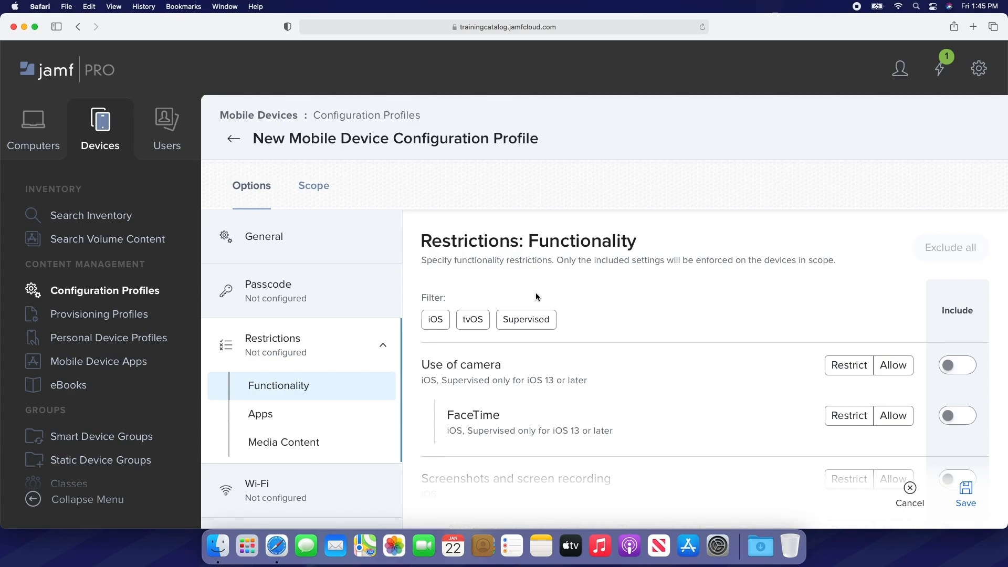
Step: Restrict the use of camera, and try restricting screenshots and screen recording before excluding that setting again
left_click(855, 370)
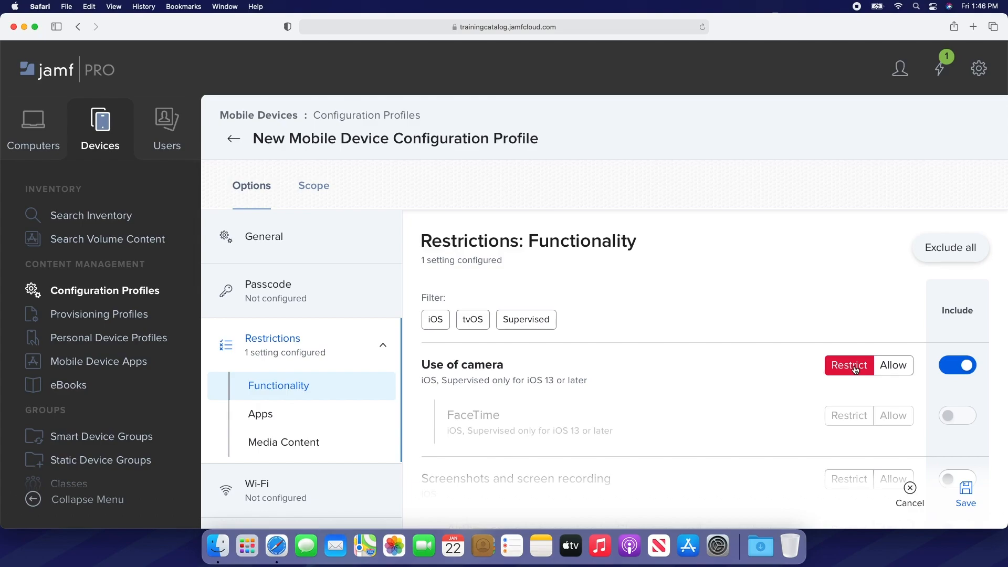
scroll(855, 369, "down", 3)
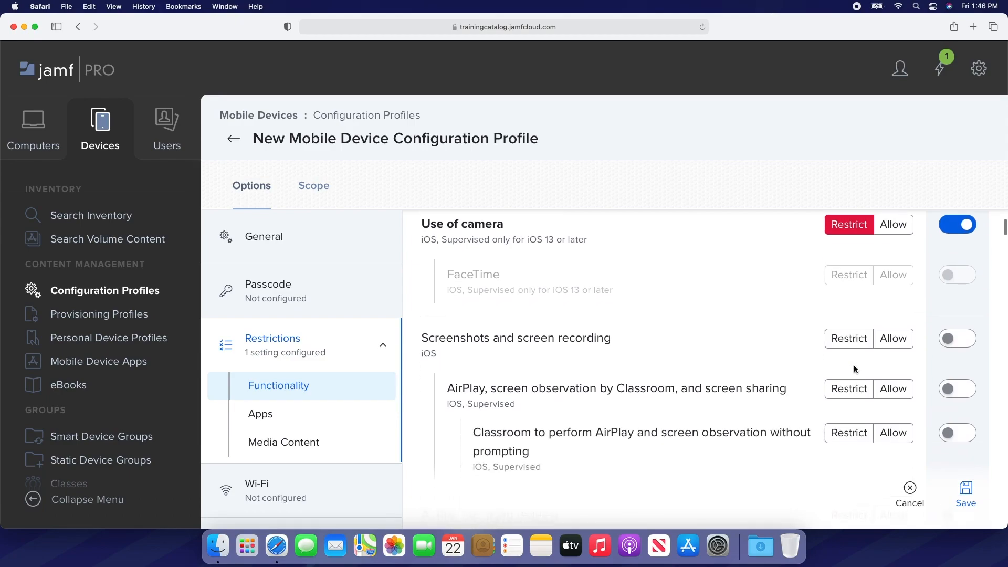
scroll(853, 364, "down", 3)
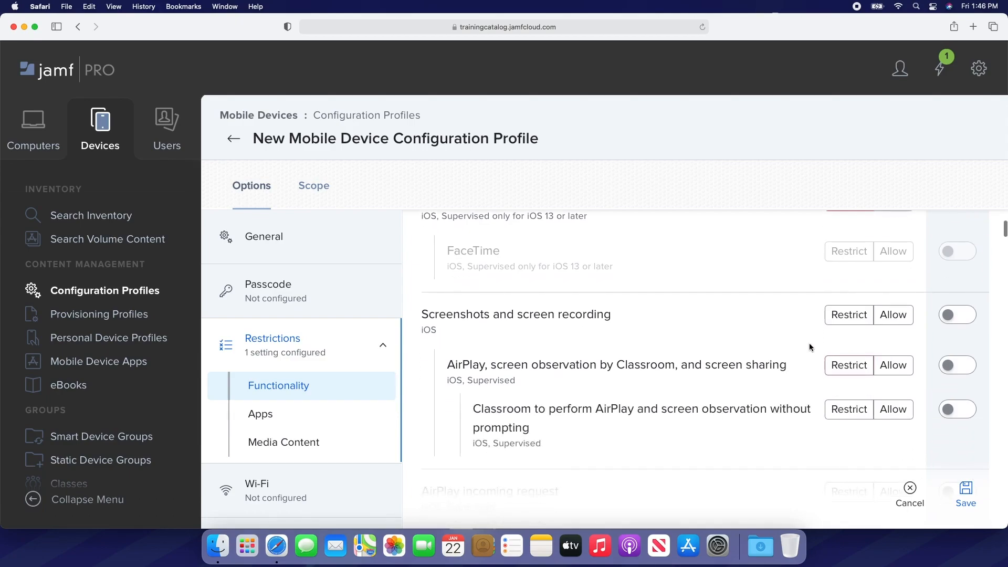
left_click(839, 315)
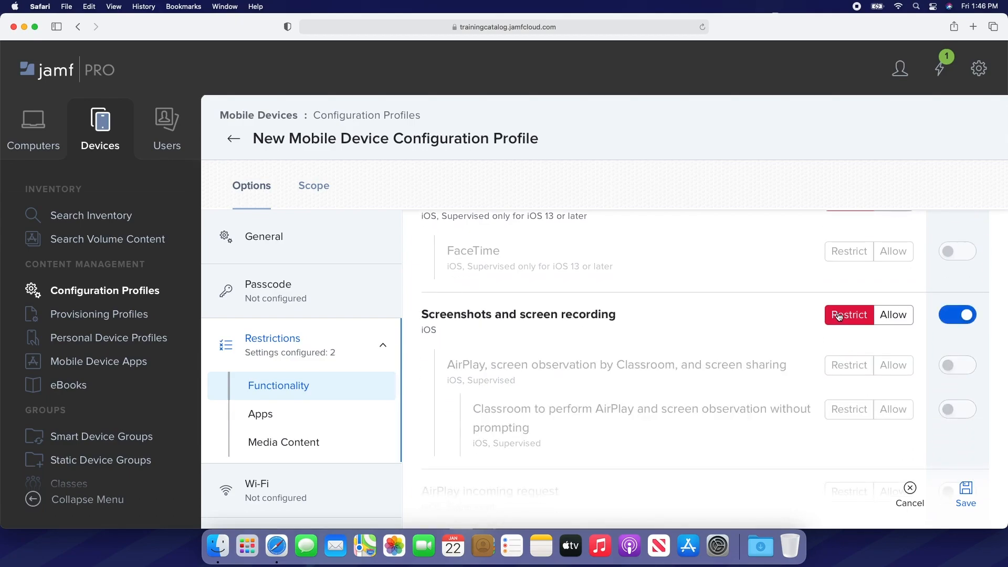
left_click(948, 315)
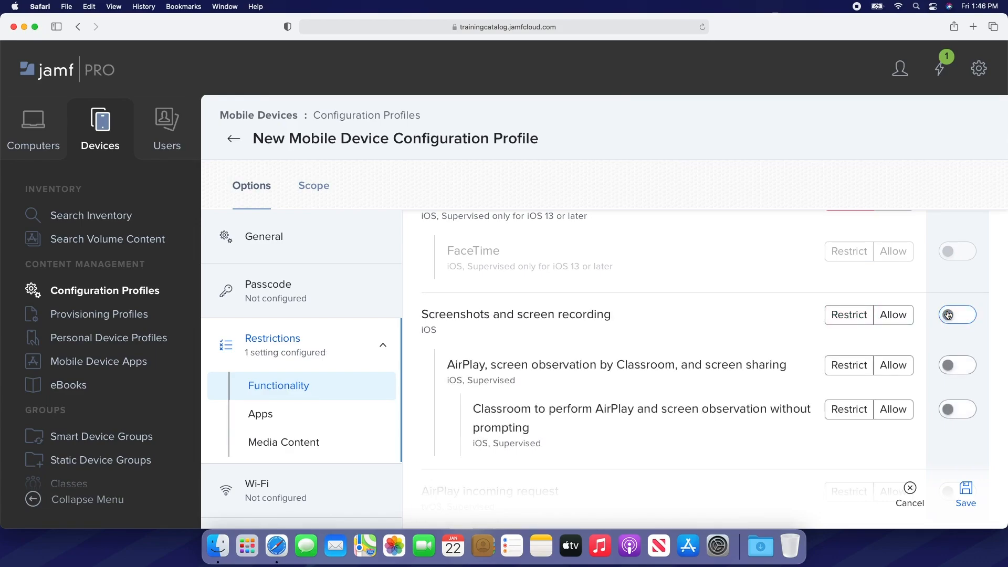
Step: In the Apps restrictions, restrict installing apps using Apple Configurator and iTunes, and list Apple TV under "Some apps not allowed" for app usage
left_click(306, 416)
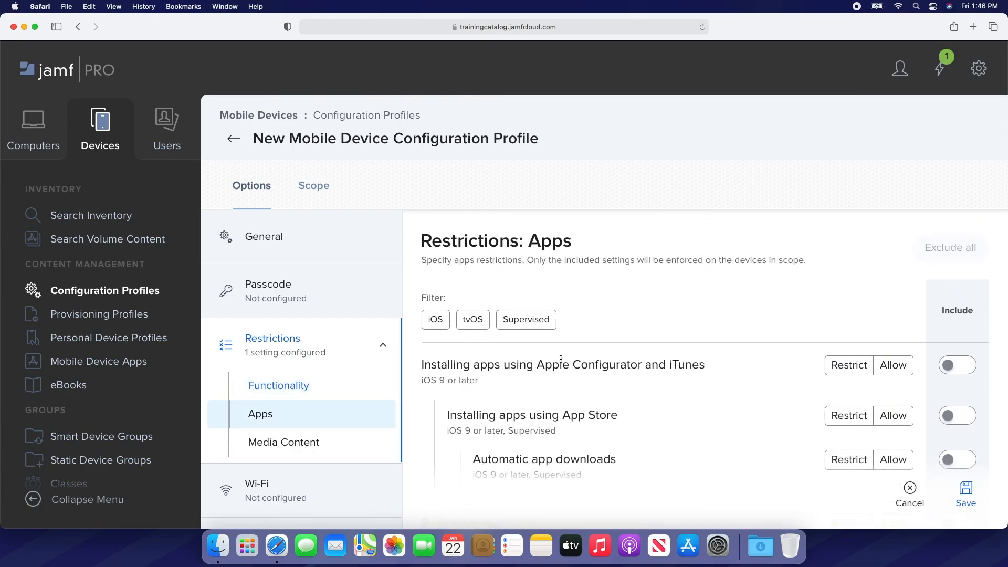
left_click(836, 367)
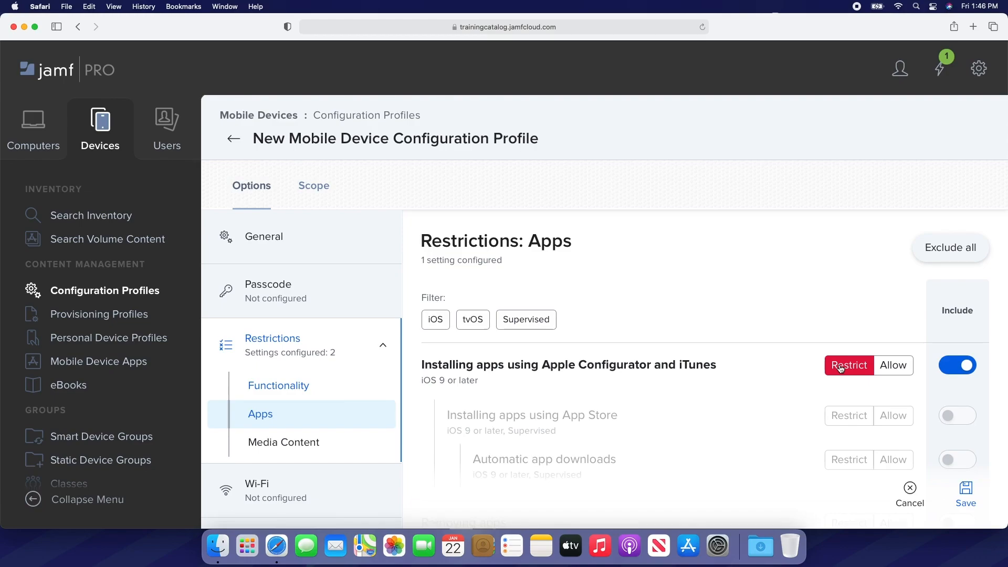
scroll(840, 368, "down", 20)
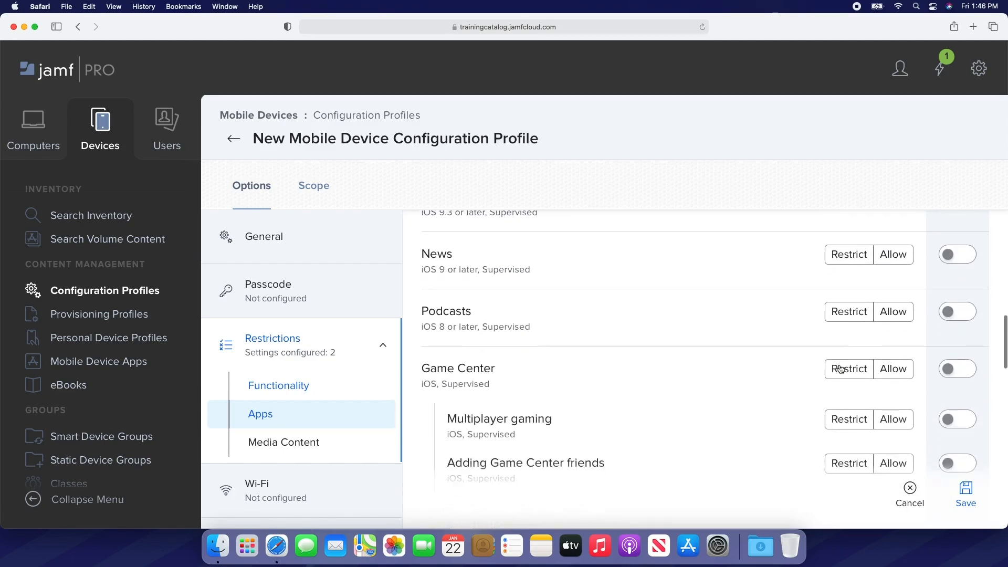
scroll(839, 367, "down", 3)
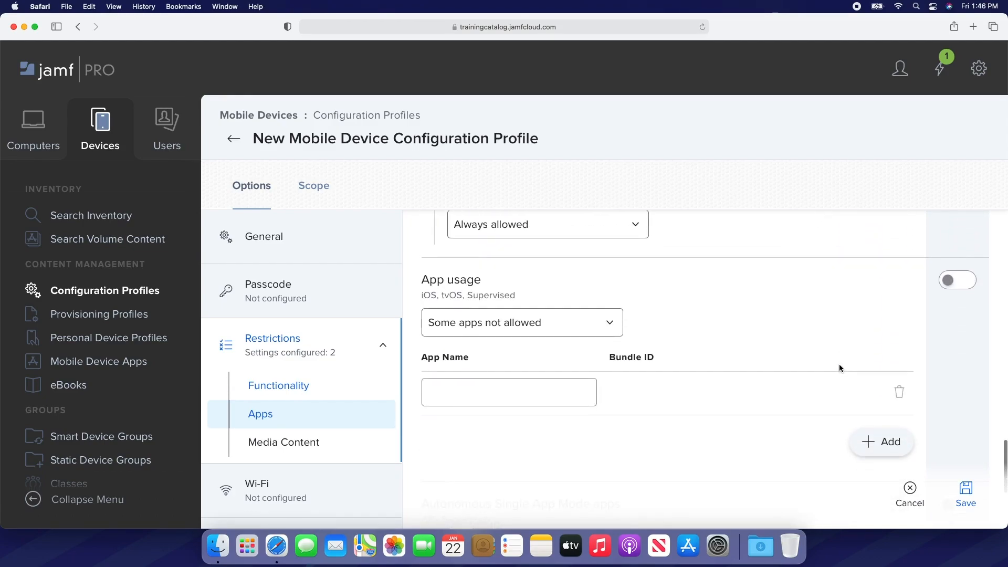
left_click(609, 325)
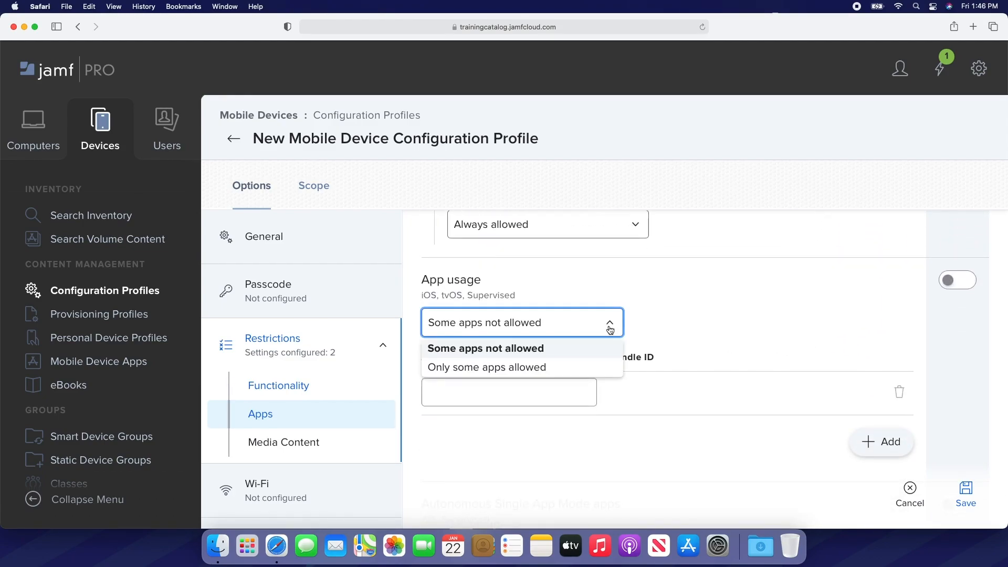
left_click(587, 350)
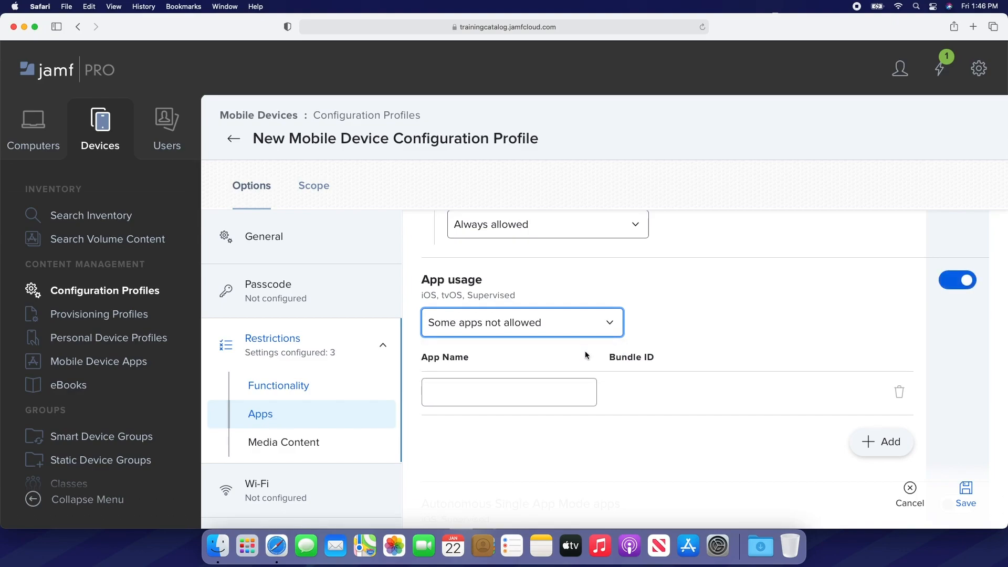
left_click(556, 383)
type("Apple TV")
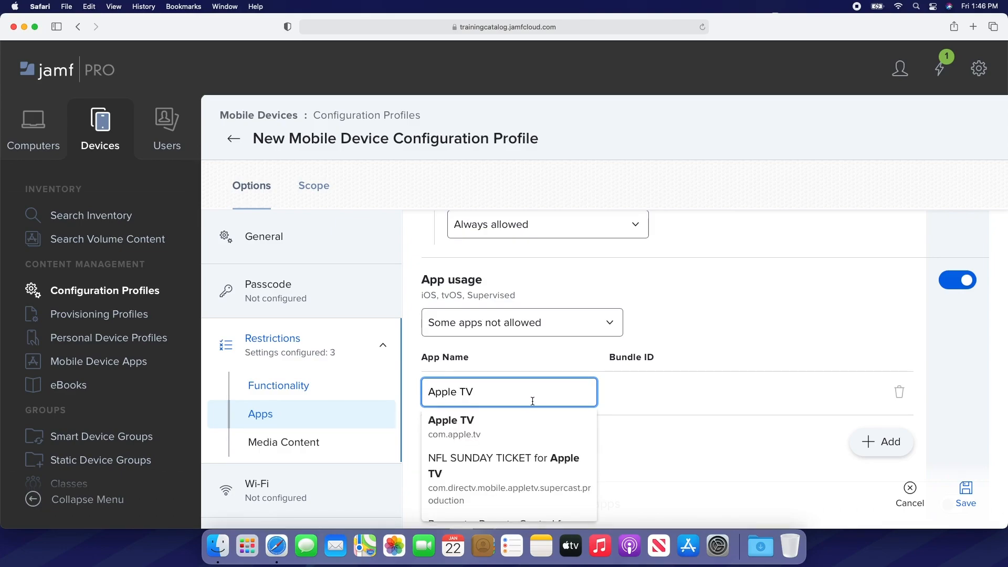
left_click(513, 423)
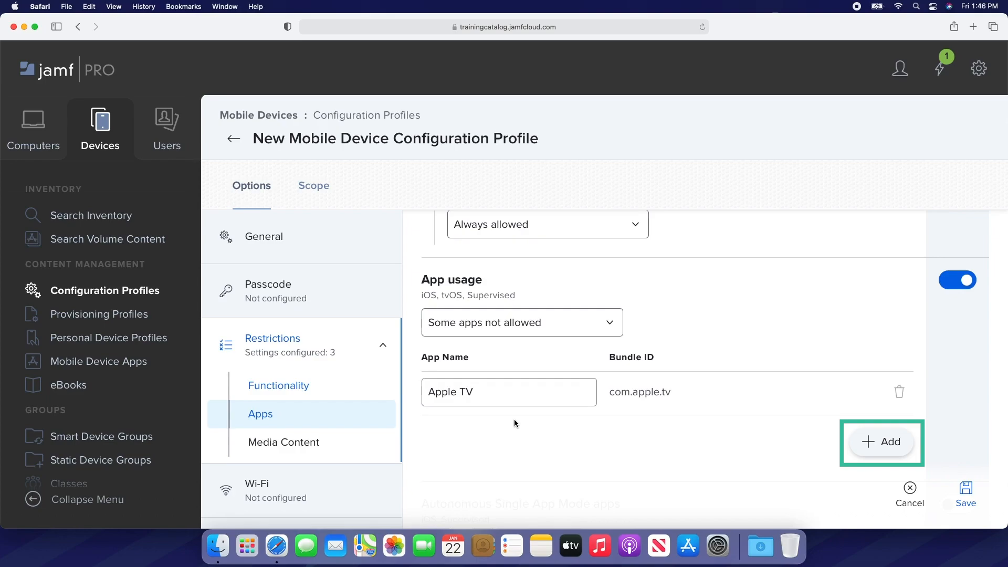
Step: Look over the Media Content restrictions, scope the profile to All Mobile Devices and save it
left_click(335, 439)
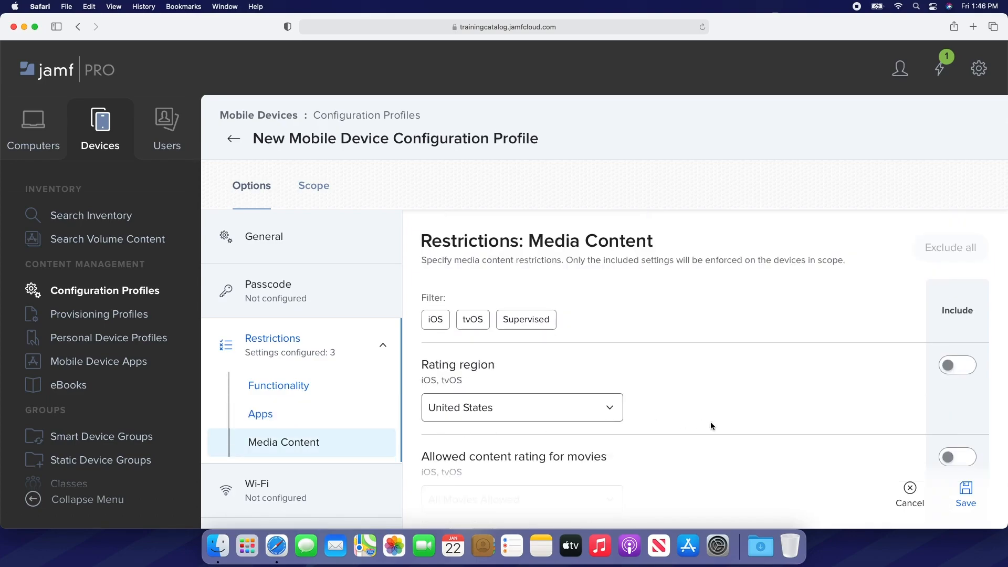
scroll(710, 425, "down", 5)
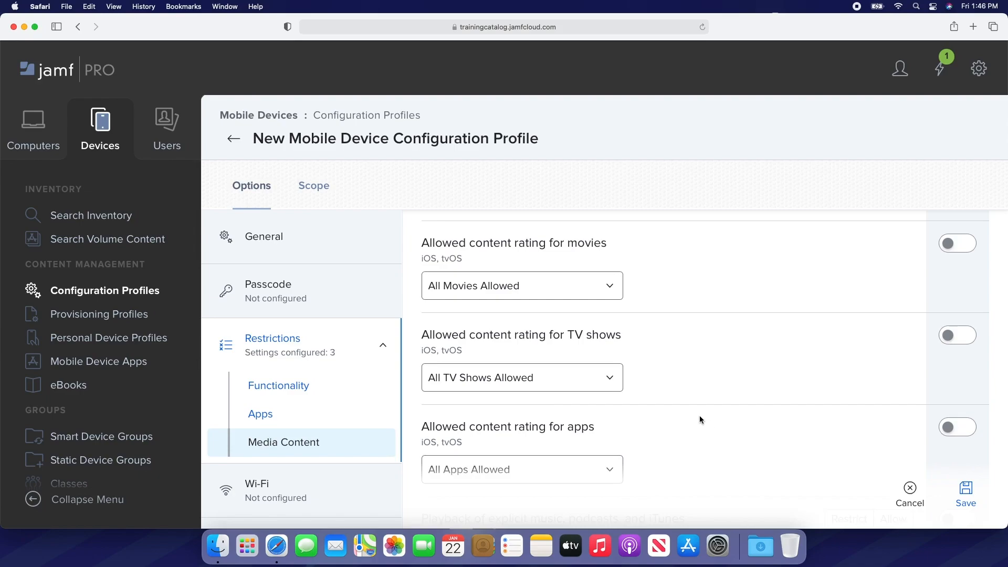
left_click(320, 193)
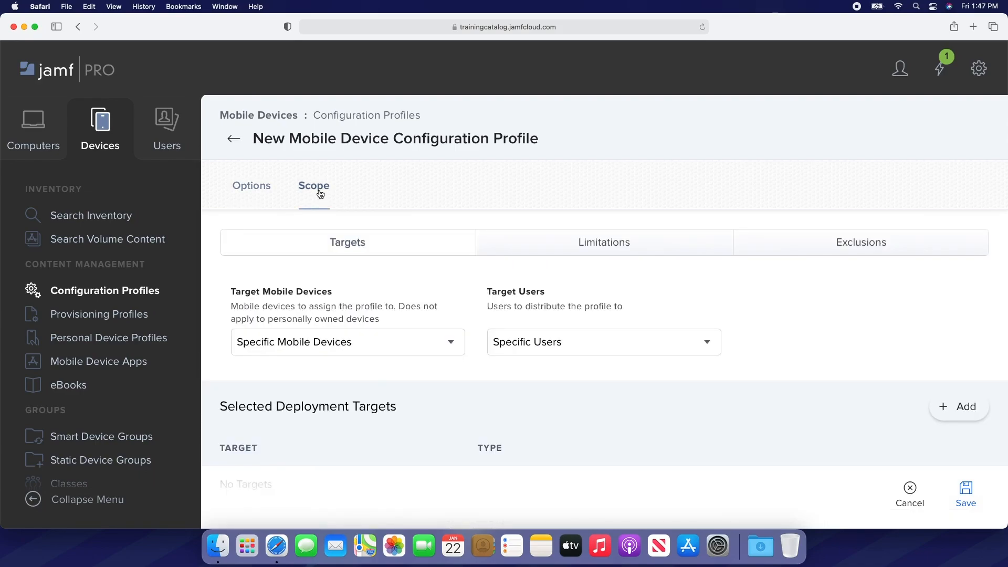
left_click(452, 344)
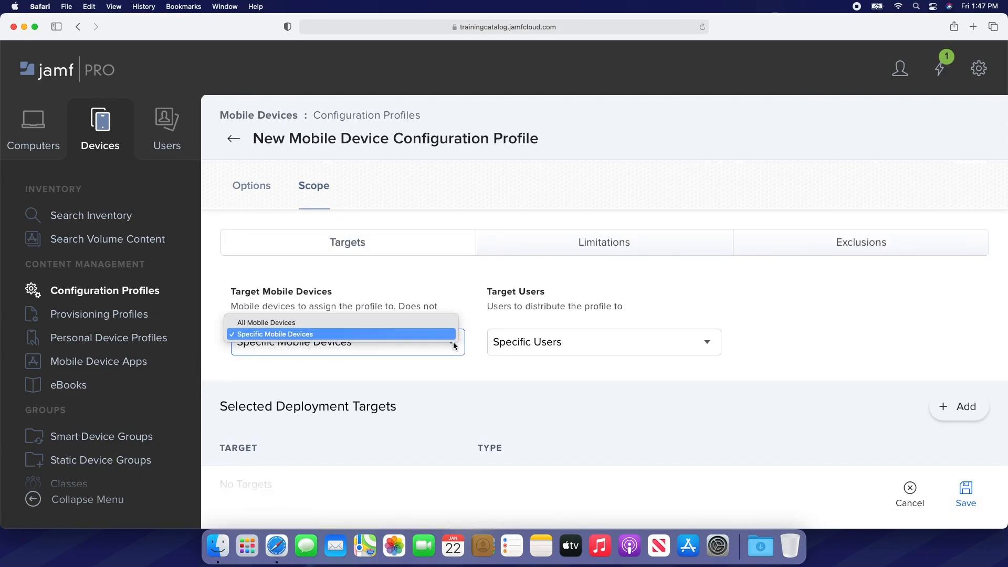
left_click(447, 322)
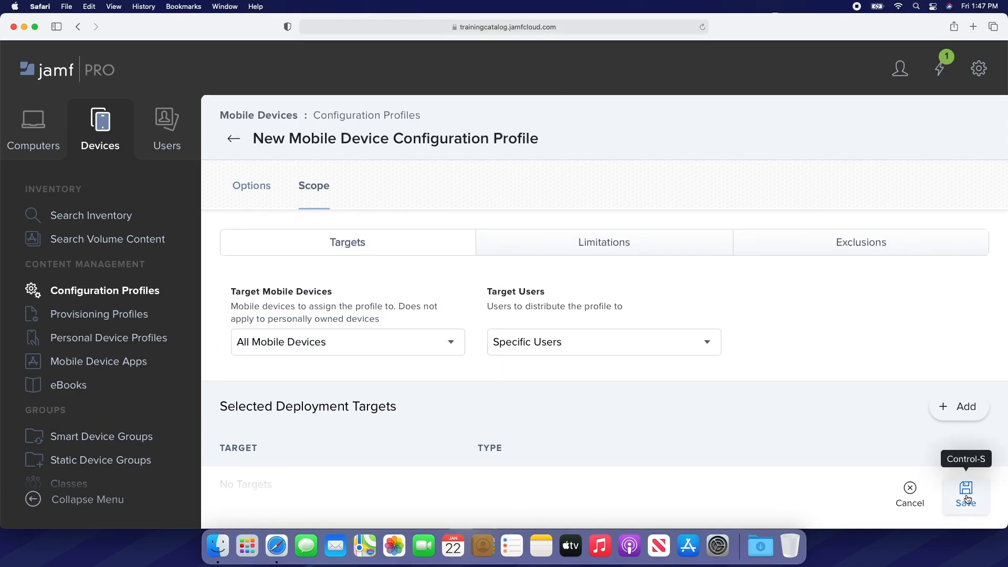
left_click(966, 496)
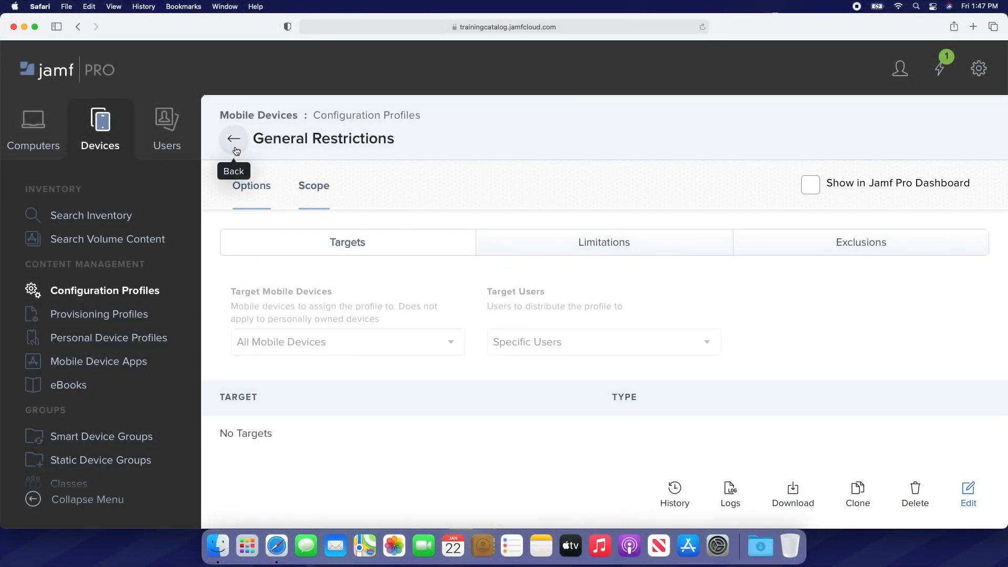
Step: Return to the profile list and start a new configuration profile named "Jamf Test Network"
left_click(234, 139)
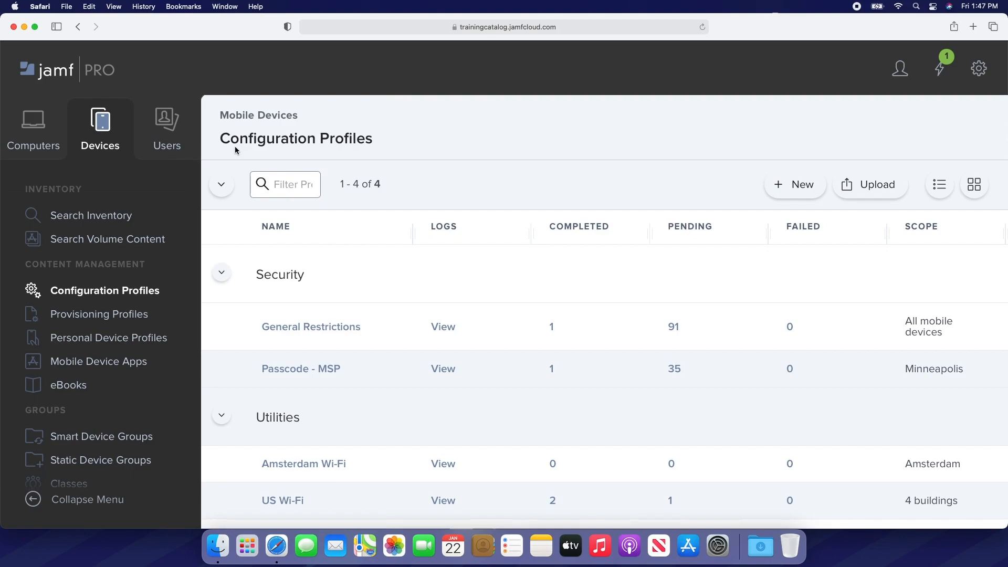
left_click(773, 183)
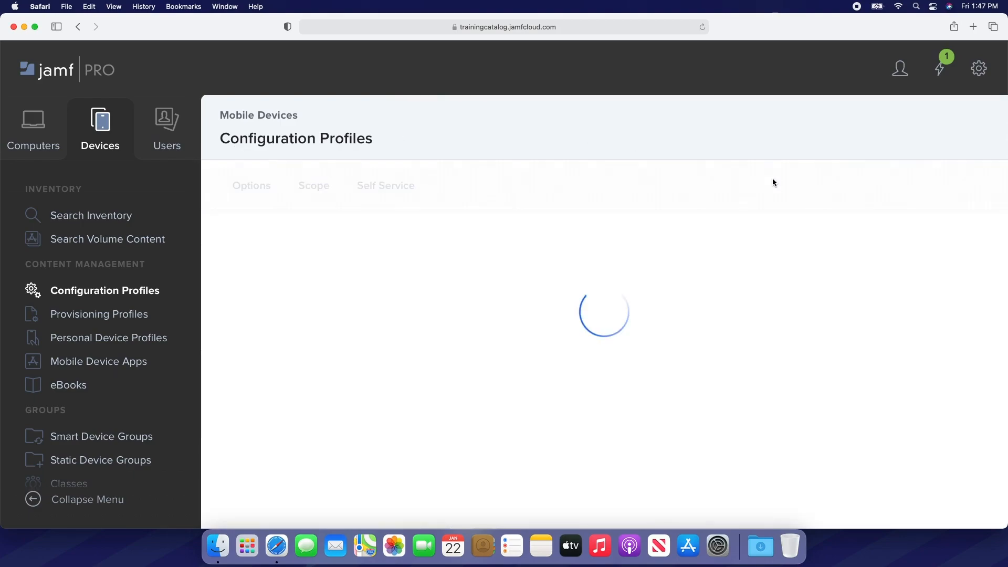
left_click(619, 288)
type("Jamf Test Network")
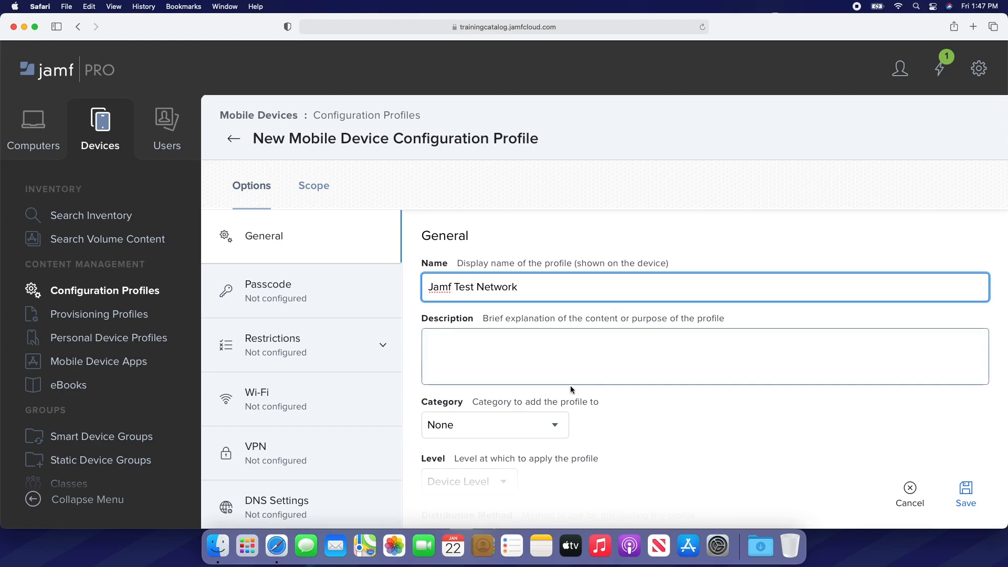
left_click(536, 419)
key("Escape")
key("i")
Step: Configure a Wi-Fi payload for the profile with the Service Set Identifier (SSID) "Jamf Test Network"
left_click(350, 388)
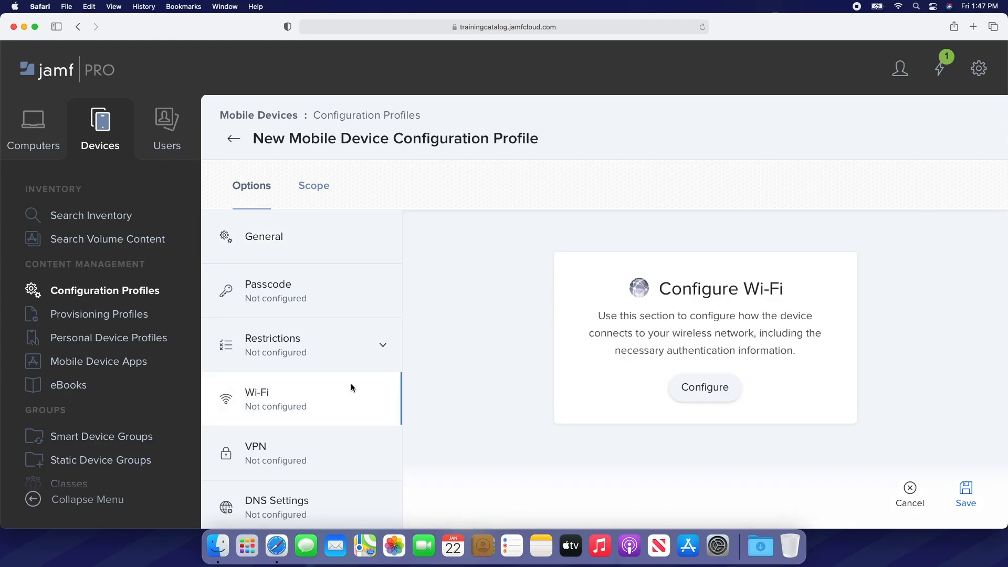
left_click(704, 389)
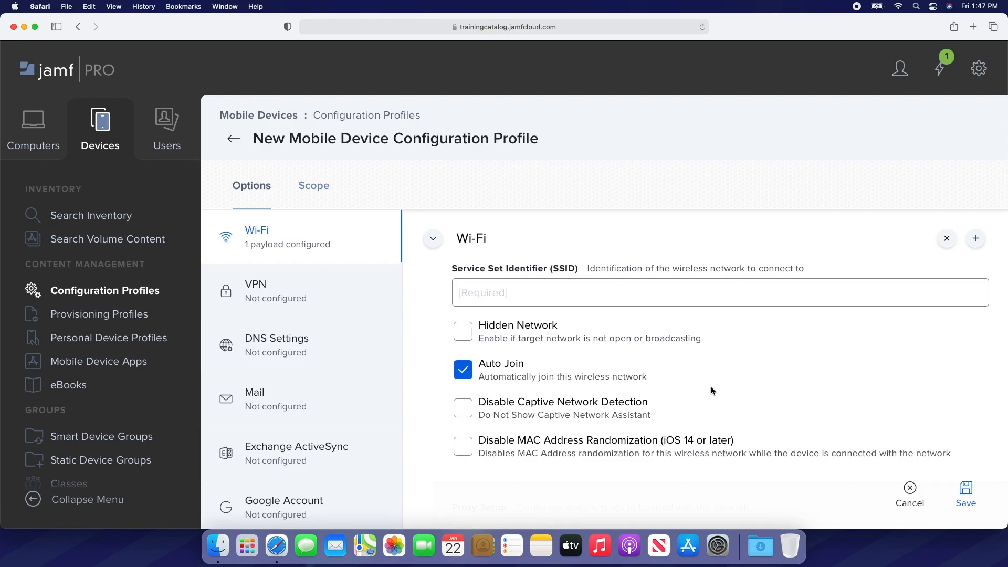
left_click(682, 298)
type("Jamf Test Network")
left_click(747, 342)
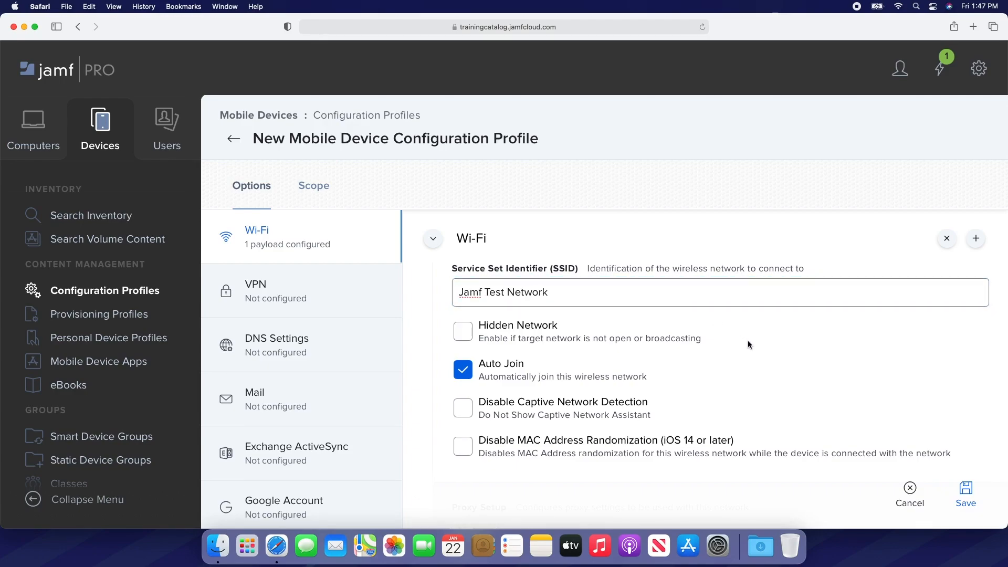
Step: Set the Wi-Fi security type to WPA / WPA2 Personal and paste the network password into the password and verification fields
scroll(748, 344, "down", 5)
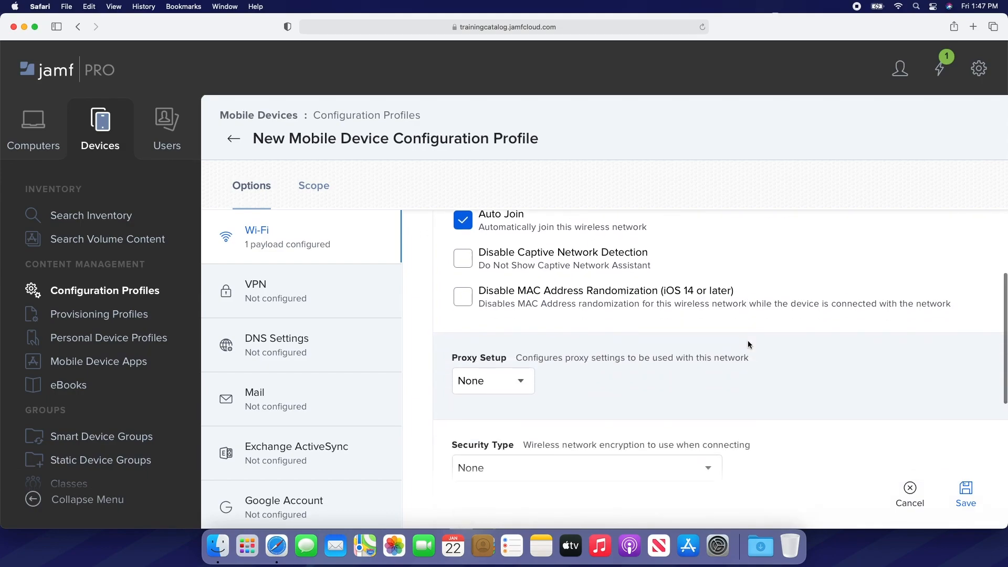
left_click(705, 368)
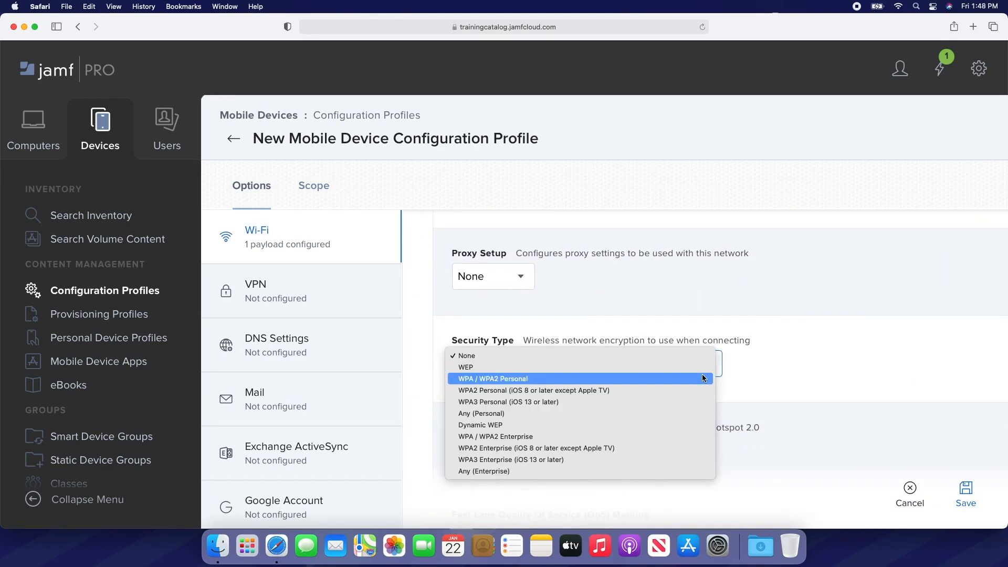
left_click(703, 378)
scroll(703, 379, "down", 2)
left_click(698, 356)
key("super+v")
key("Tab")
key("super+v")
scroll(731, 425, "up", 5)
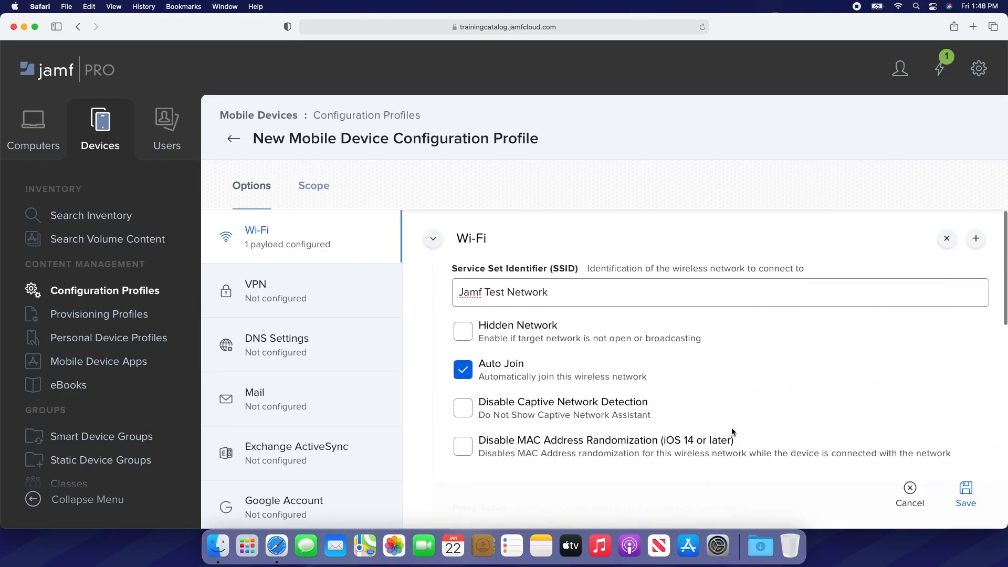
Step: Add a second Wi-Fi payload to the profile with the Service Set Identifier (SSID) "Unsecure Network - Bad Idea"
left_click(976, 239)
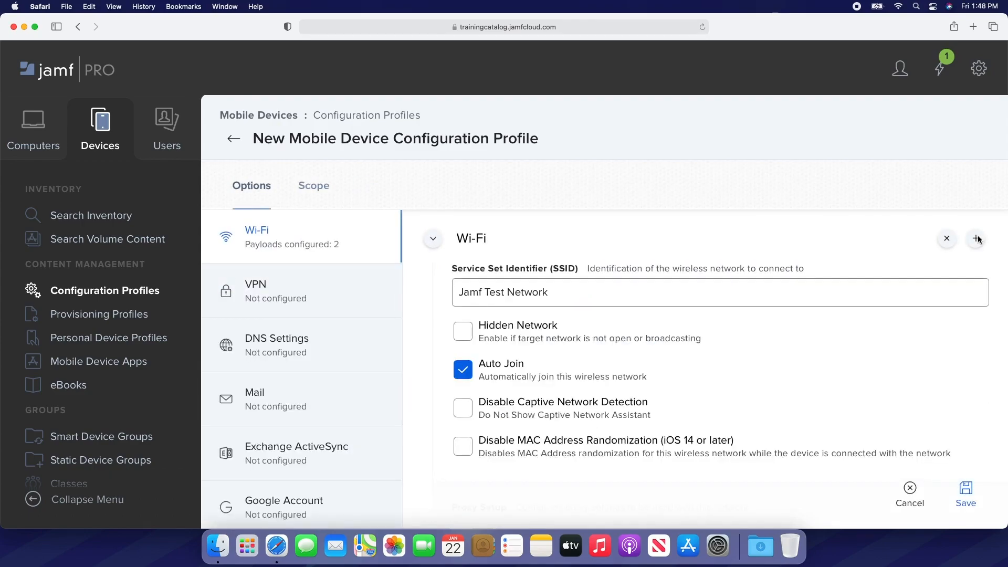
left_click(872, 312)
type("Unsecure Network - Bad Idea")
left_click(874, 263)
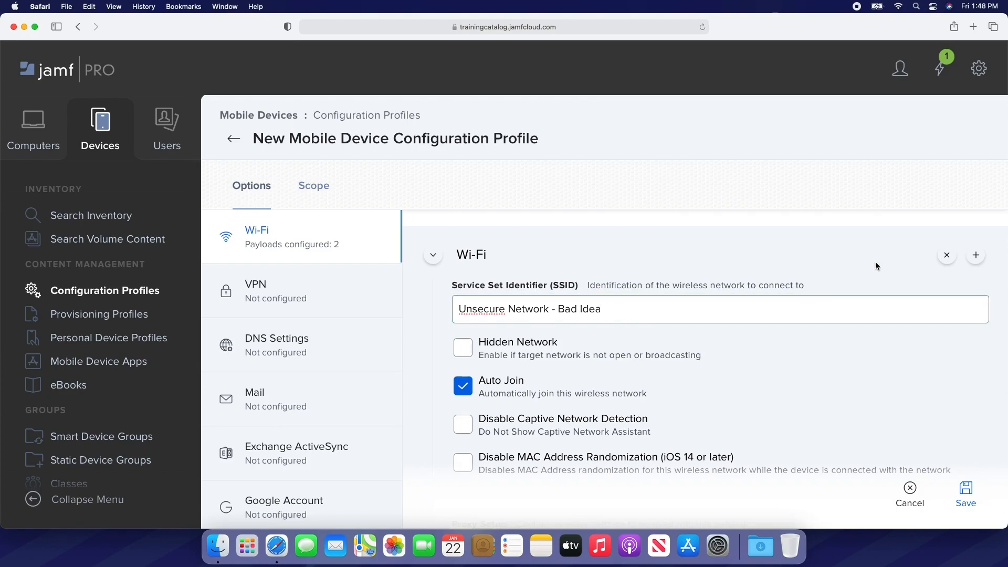
Step: Scope the profile to the Information Technology department as a deployment target and save it
left_click(326, 188)
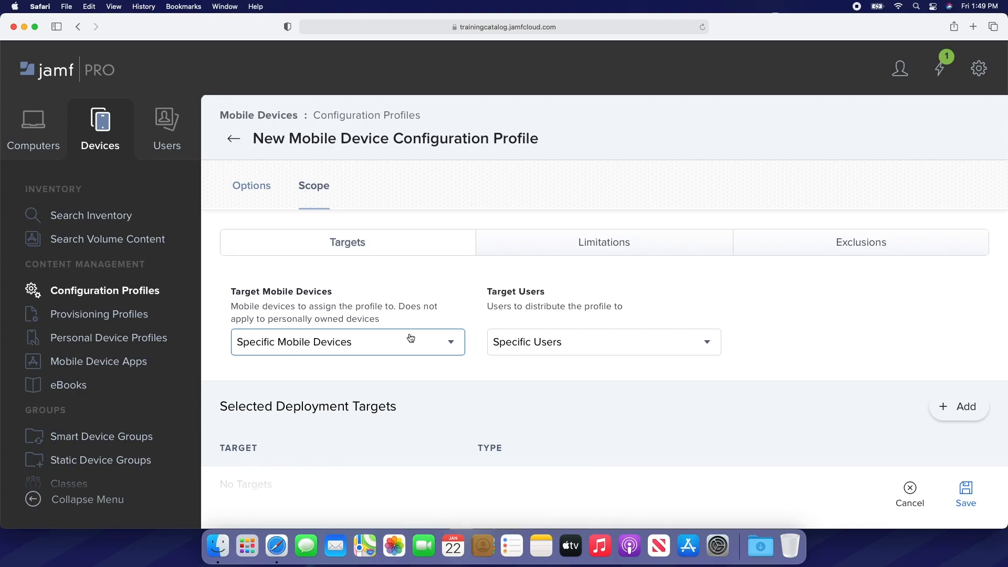
left_click(947, 412)
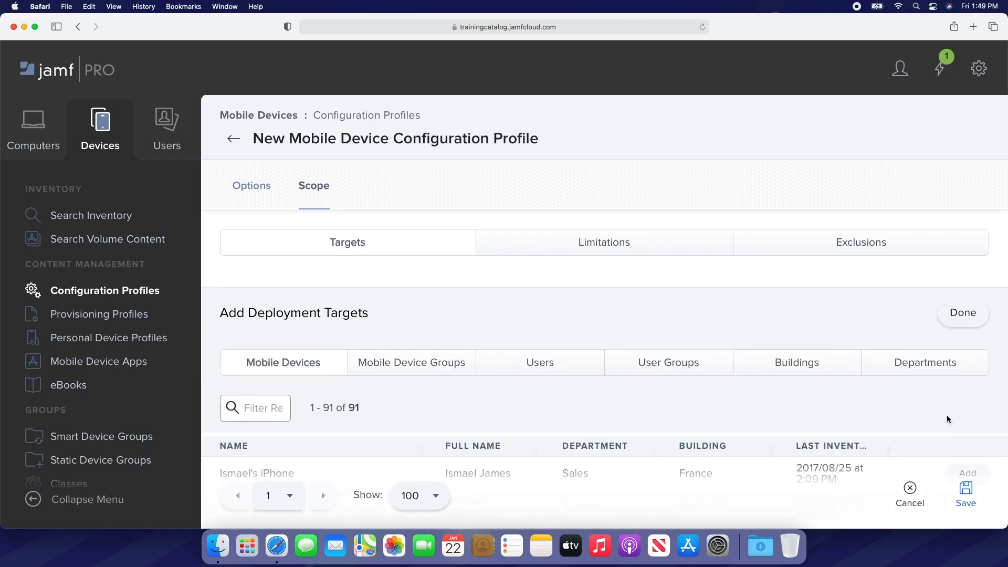
left_click(919, 365)
scroll(862, 392, "down", 6)
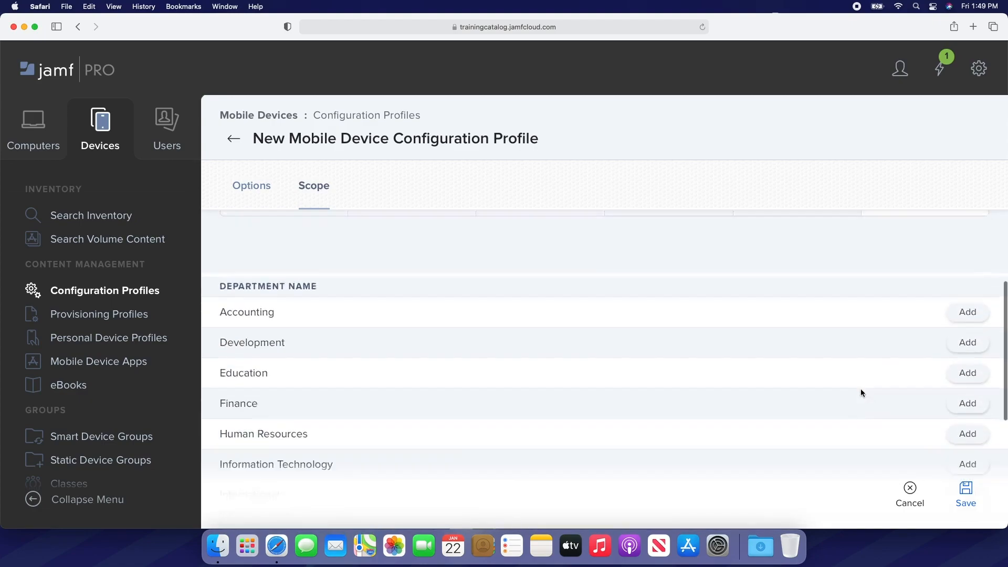
left_click(948, 330)
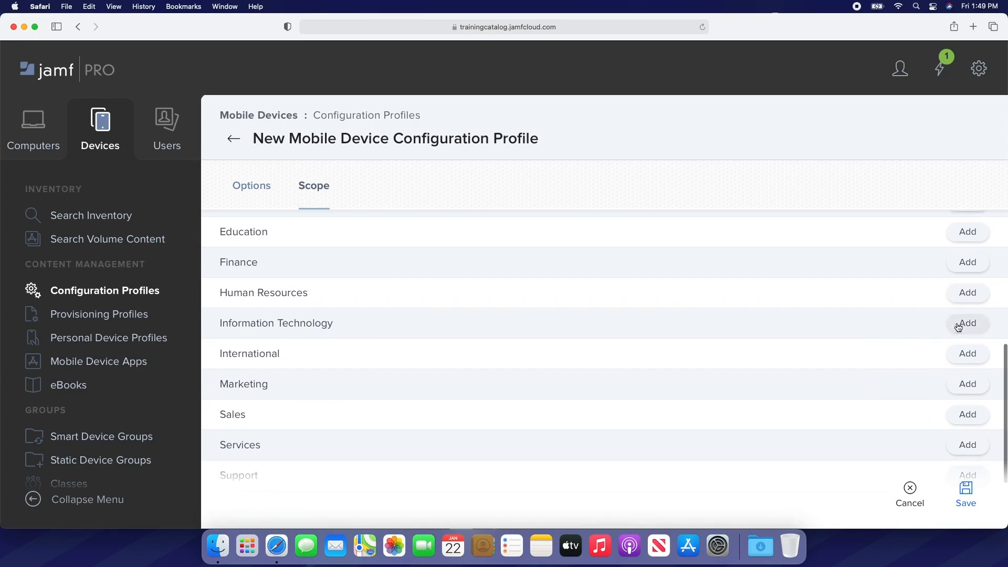
left_click(959, 490)
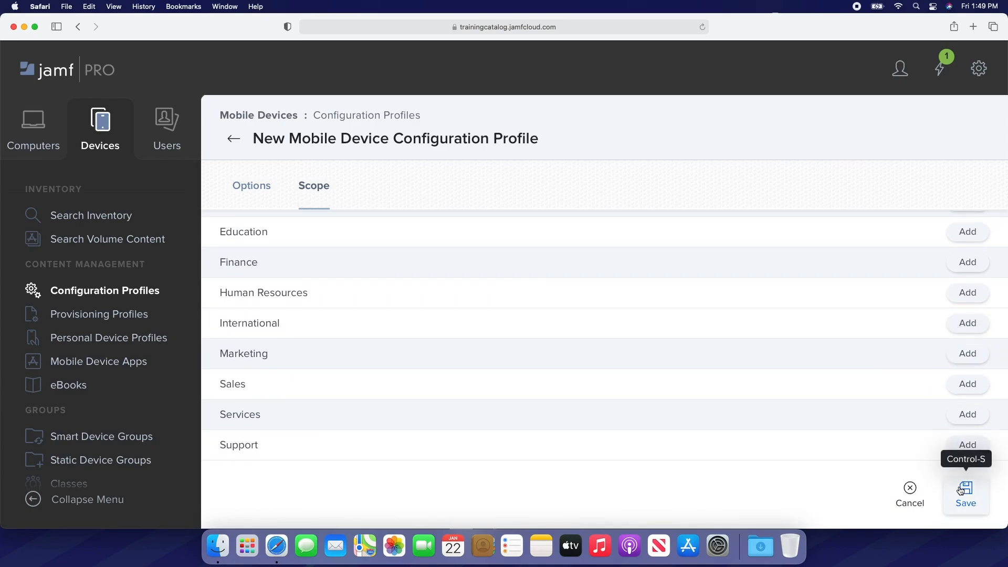